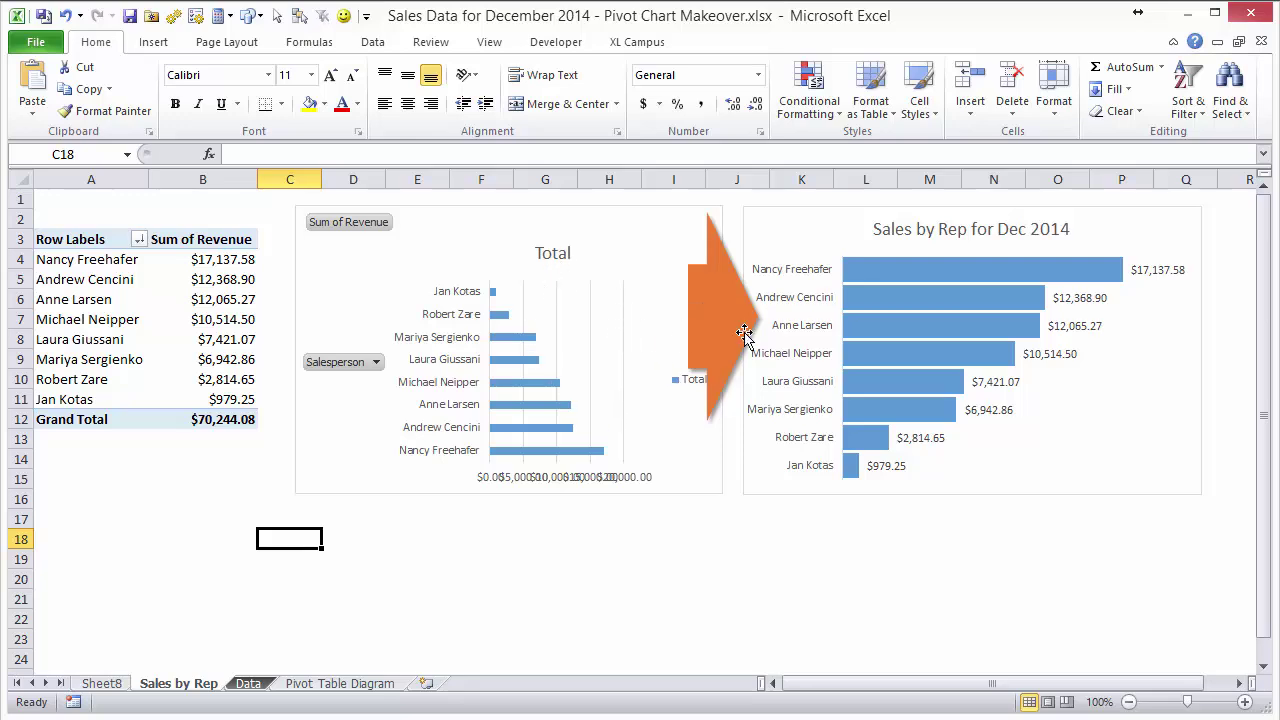
# Step: Bring up the Sheet8 pivot table of Sum of Revenue by salesperson
pyautogui.moveTo(926, 272)
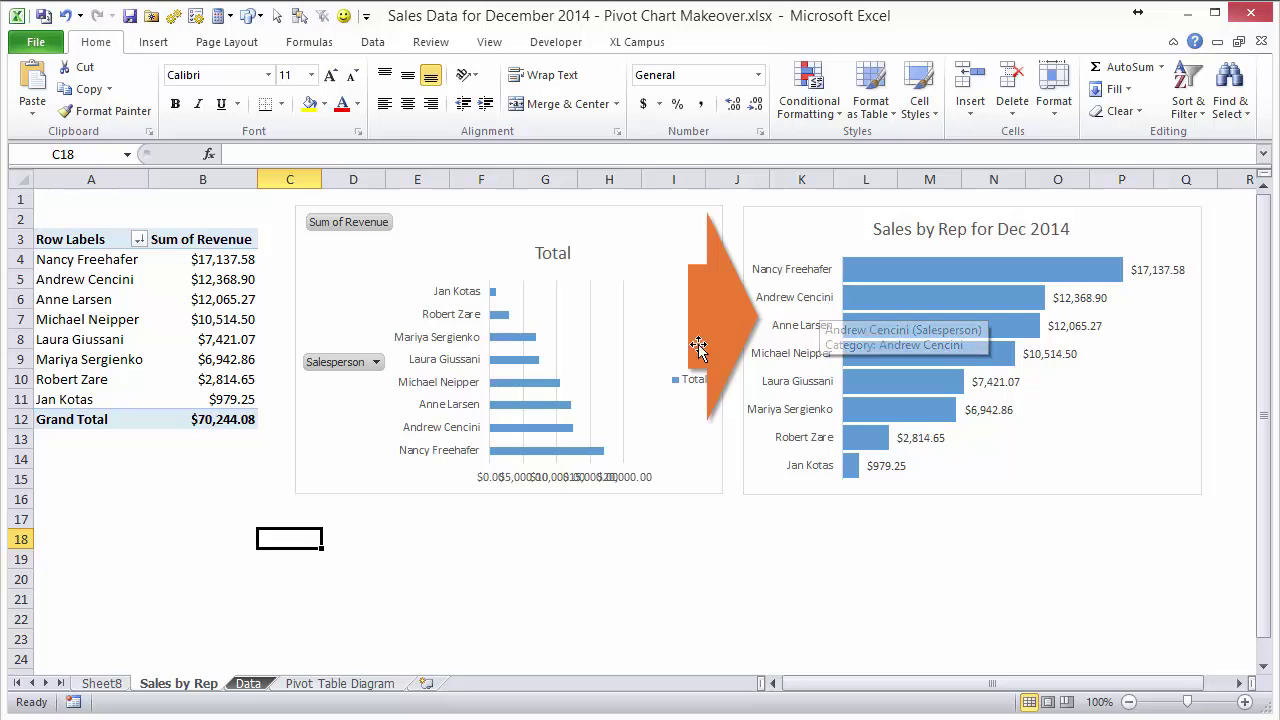
# Step: On Sheet8, insert a Clustered Bar pivot chart of Sum of Revenue by Salesperson
pyautogui.click(92, 686)
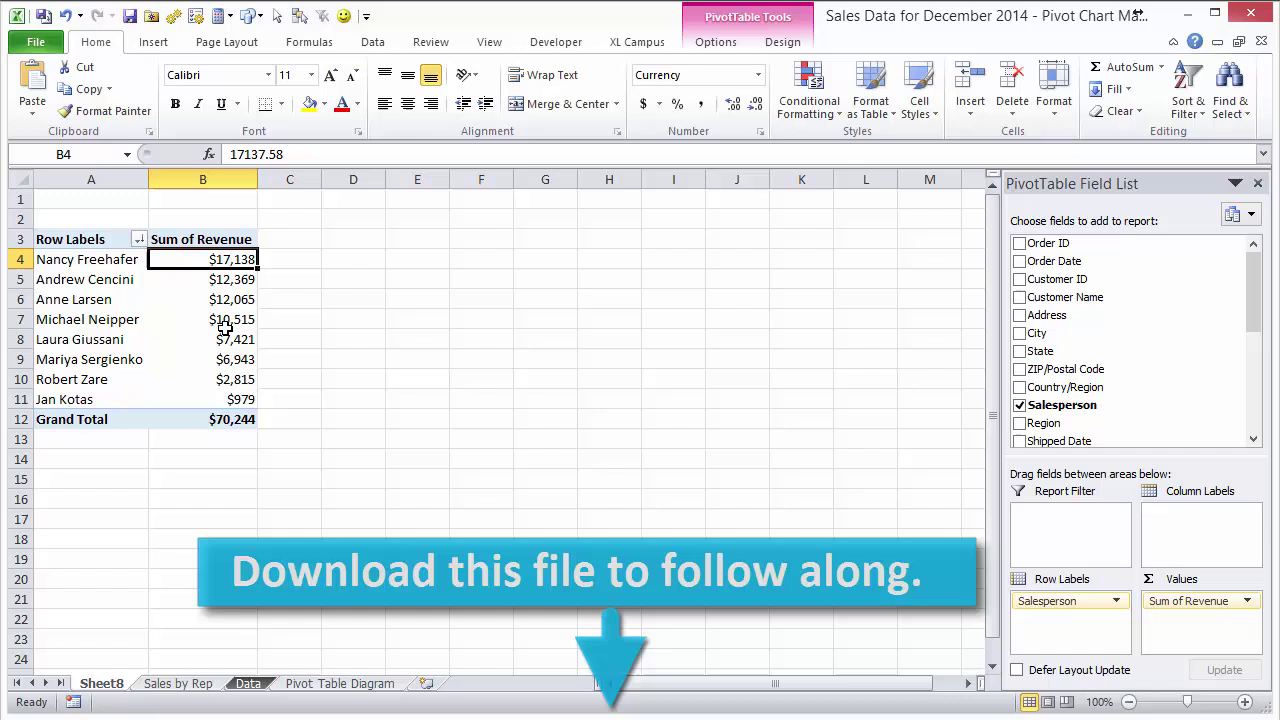
pyautogui.moveTo(225, 339)
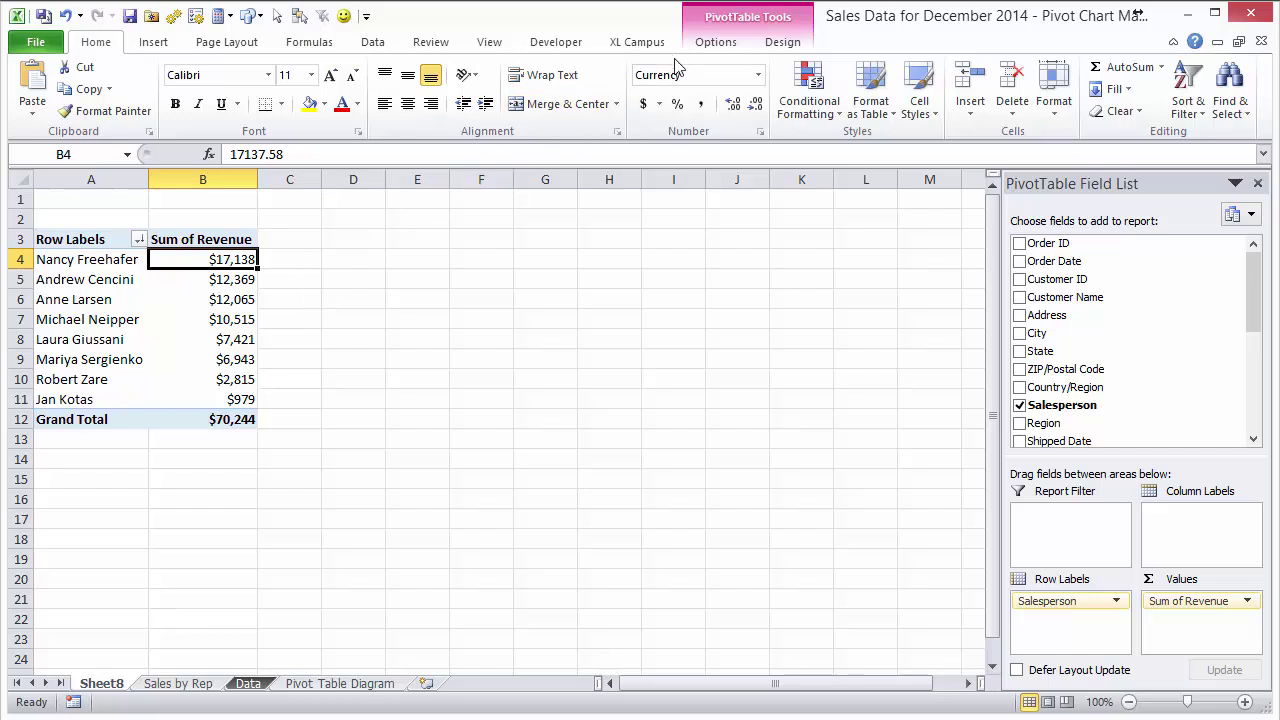
pyautogui.click(714, 42)
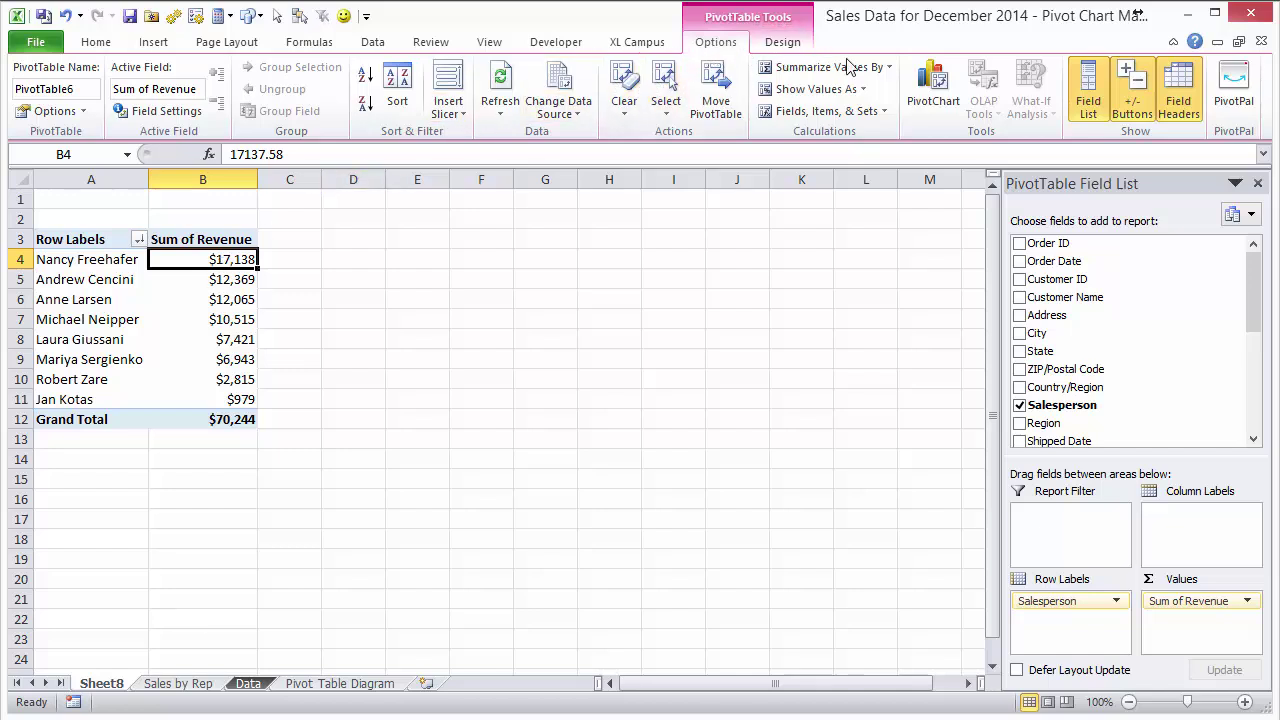
pyautogui.click(943, 95)
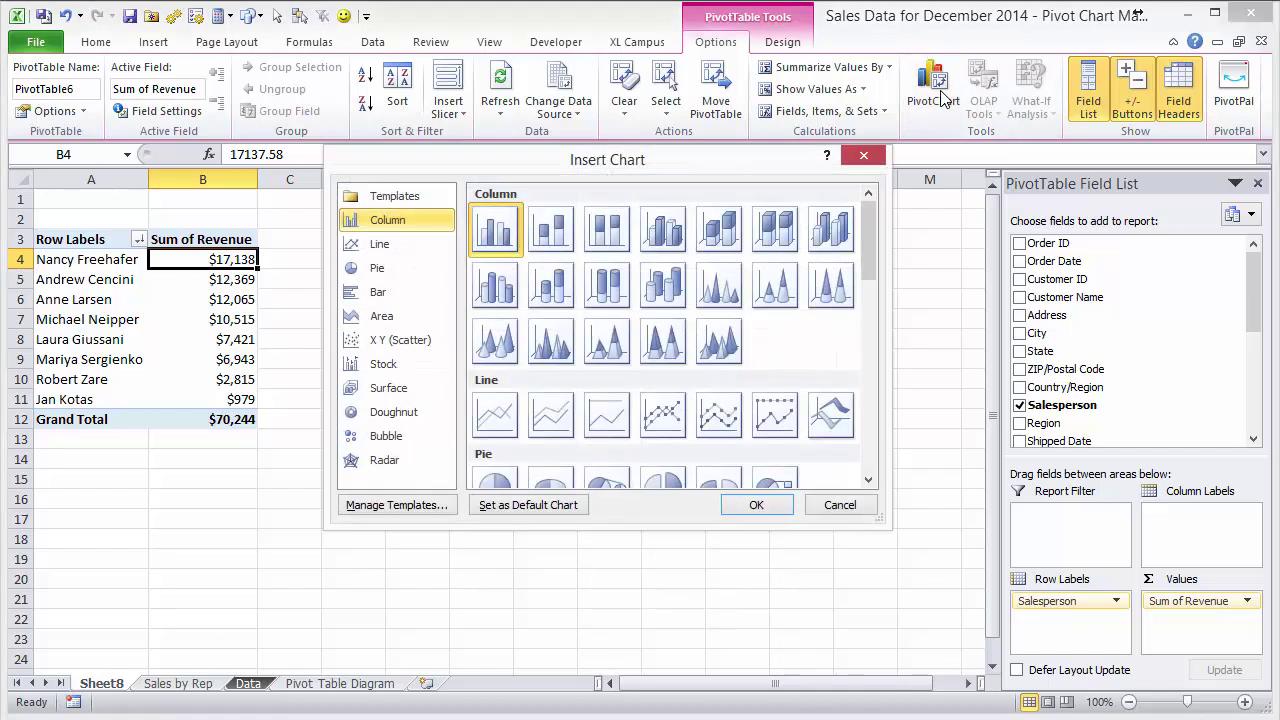
pyautogui.click(379, 296)
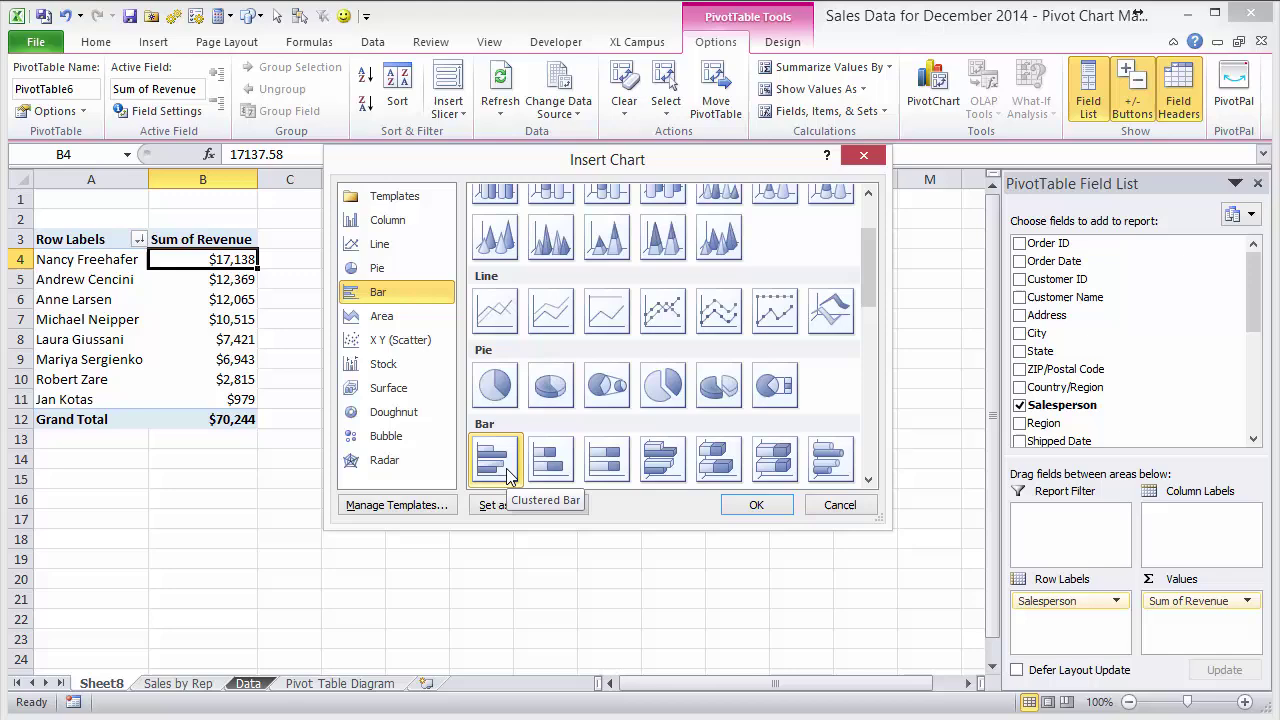
pyautogui.click(754, 506)
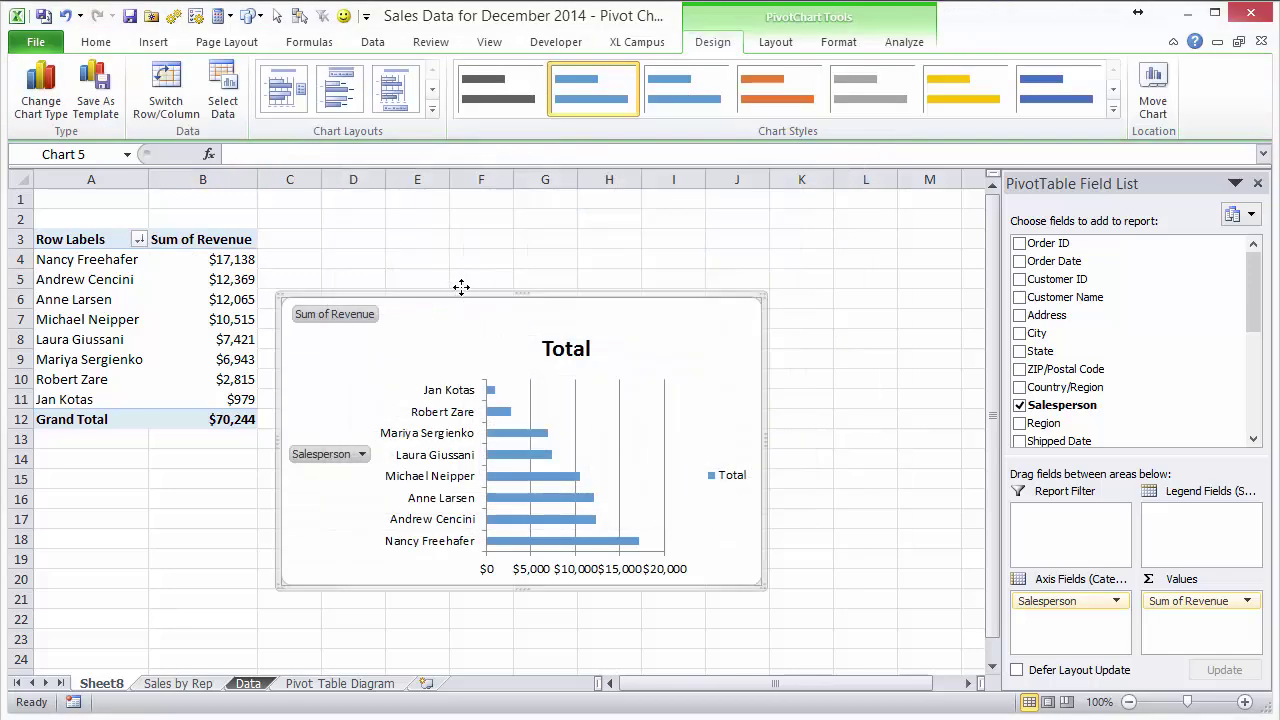
# Step: Move the chart up beside the pivot table and hide all its field buttons
pyautogui.moveTo(461, 287); pyautogui.dragTo(476, 216)
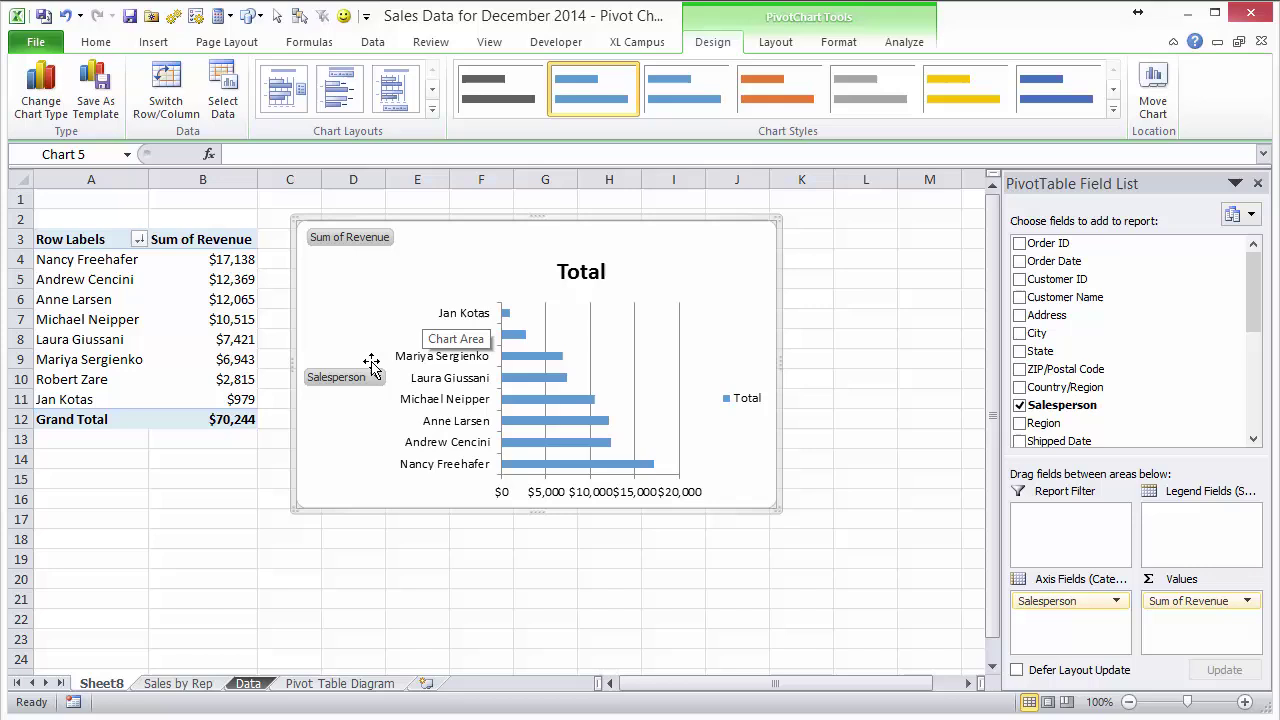
pyautogui.rightClick(343, 388)
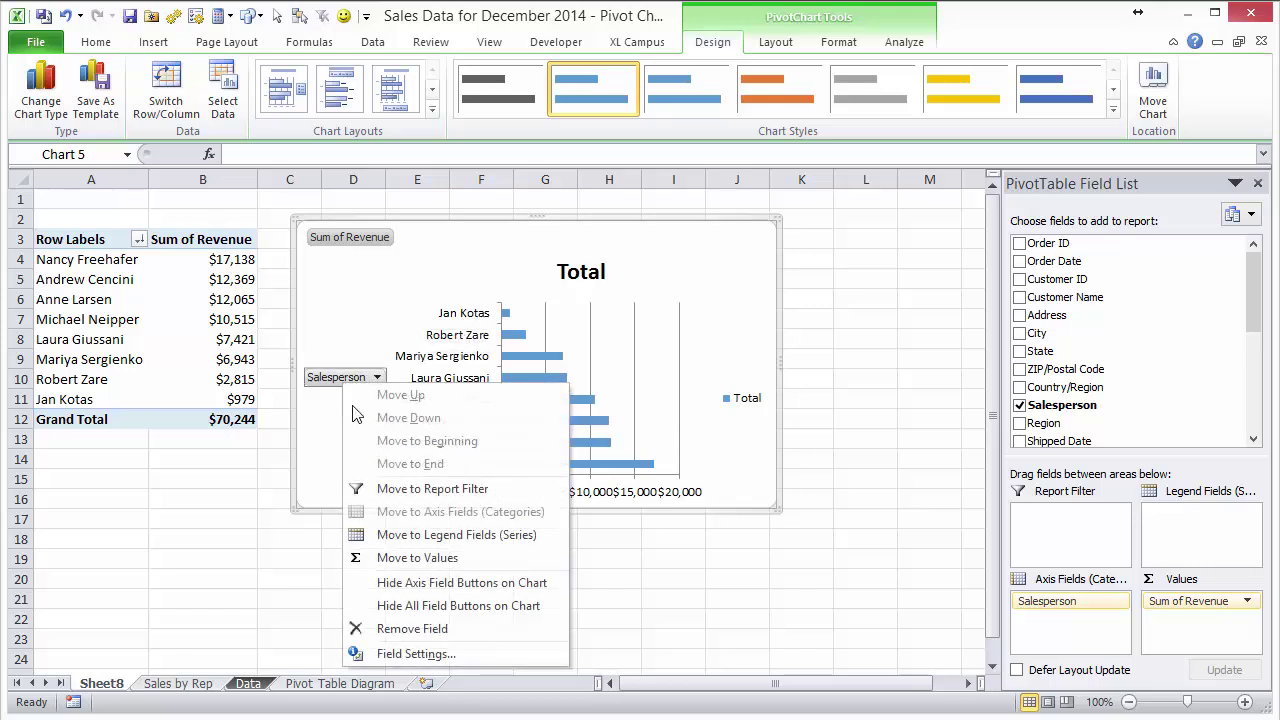
pyautogui.click(418, 606)
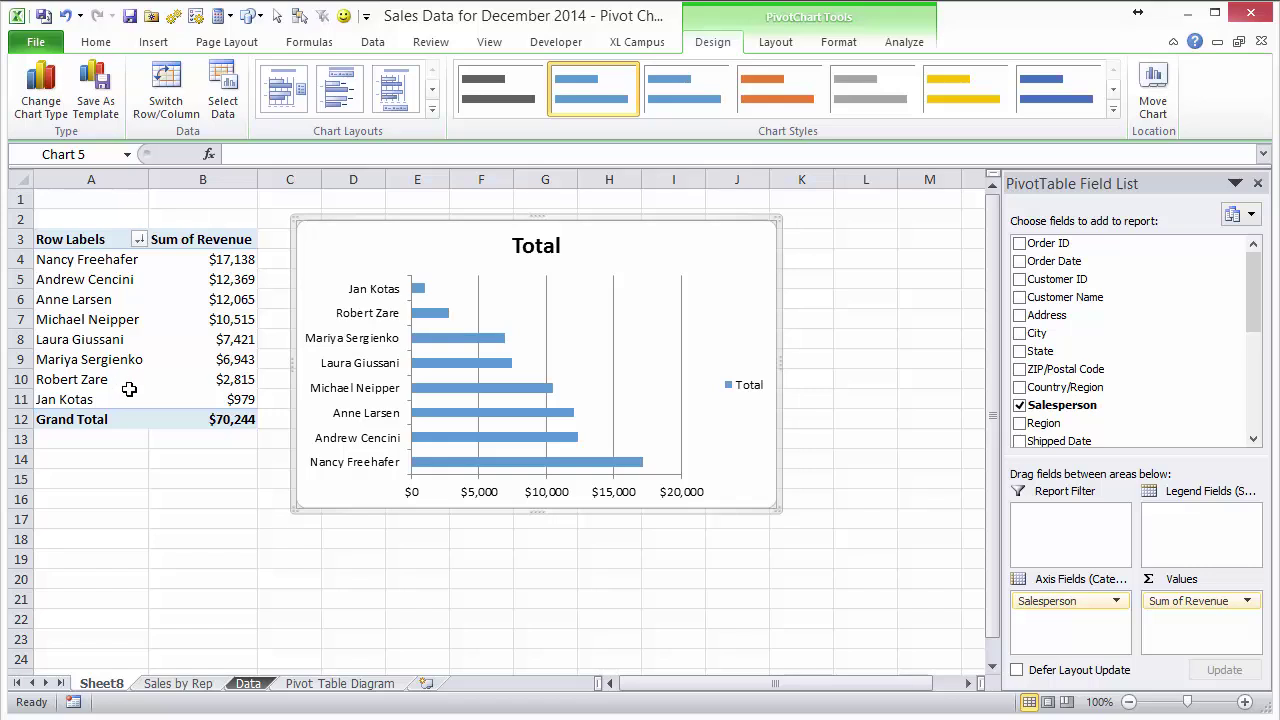
# Step: Set the salesperson axis to Categories in reverse order, putting Nancy Freehafer on top
pyautogui.rightClick(369, 299)
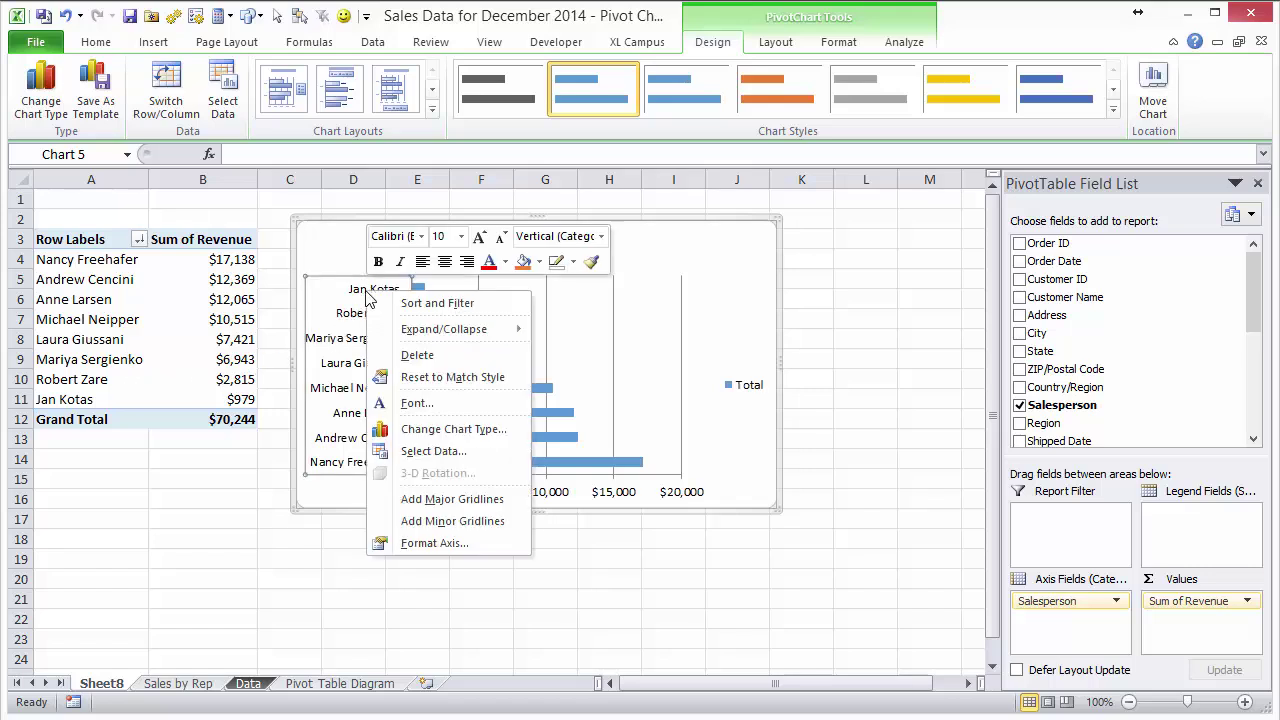
pyautogui.click(416, 548)
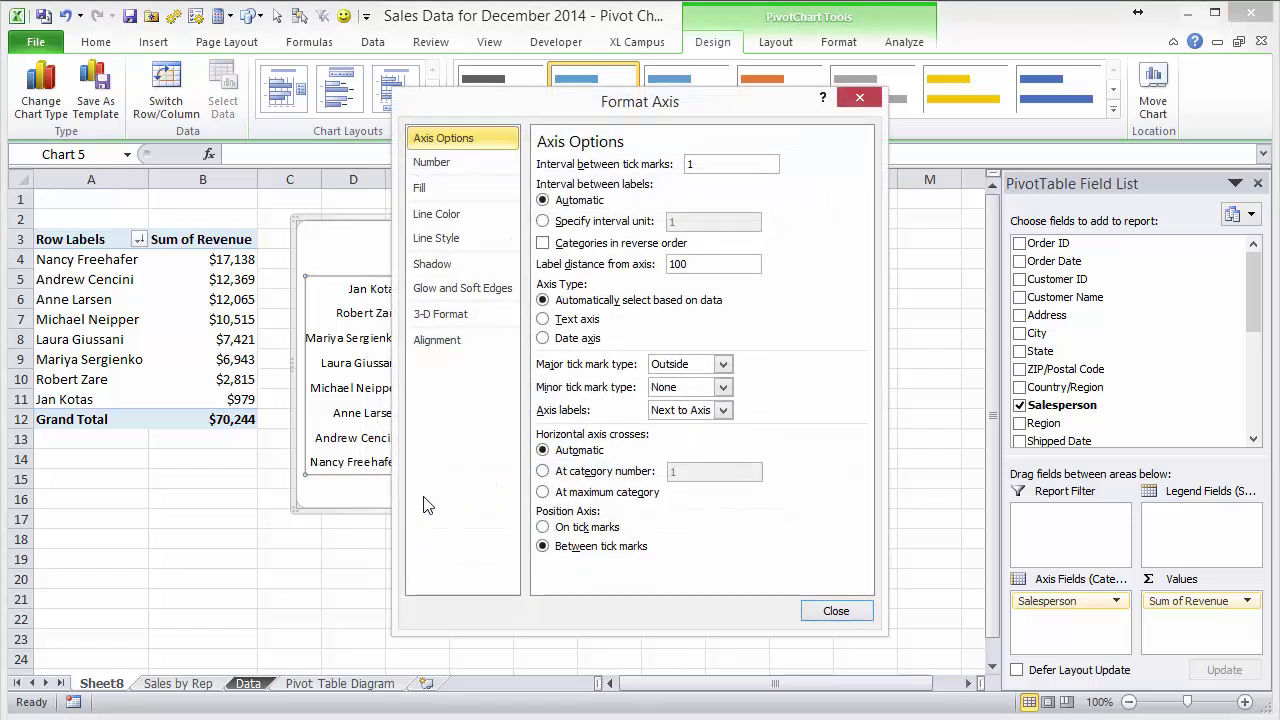
pyautogui.click(543, 244)
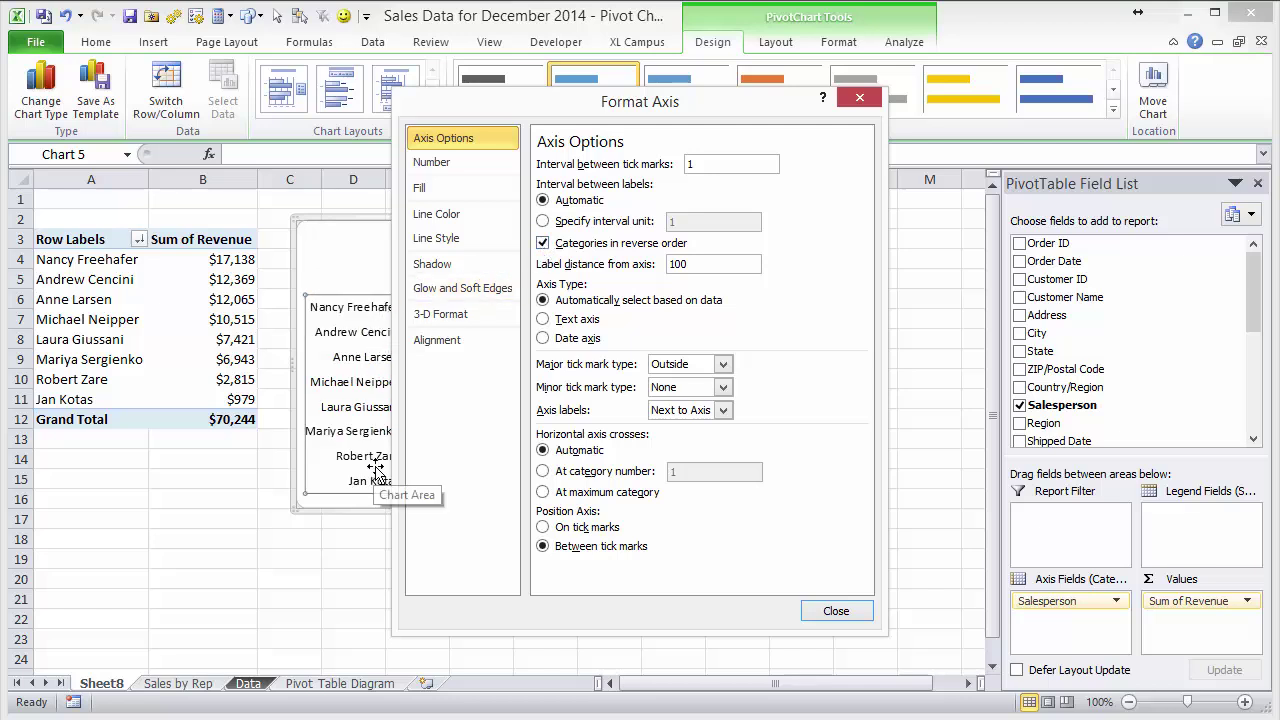
pyautogui.click(836, 613)
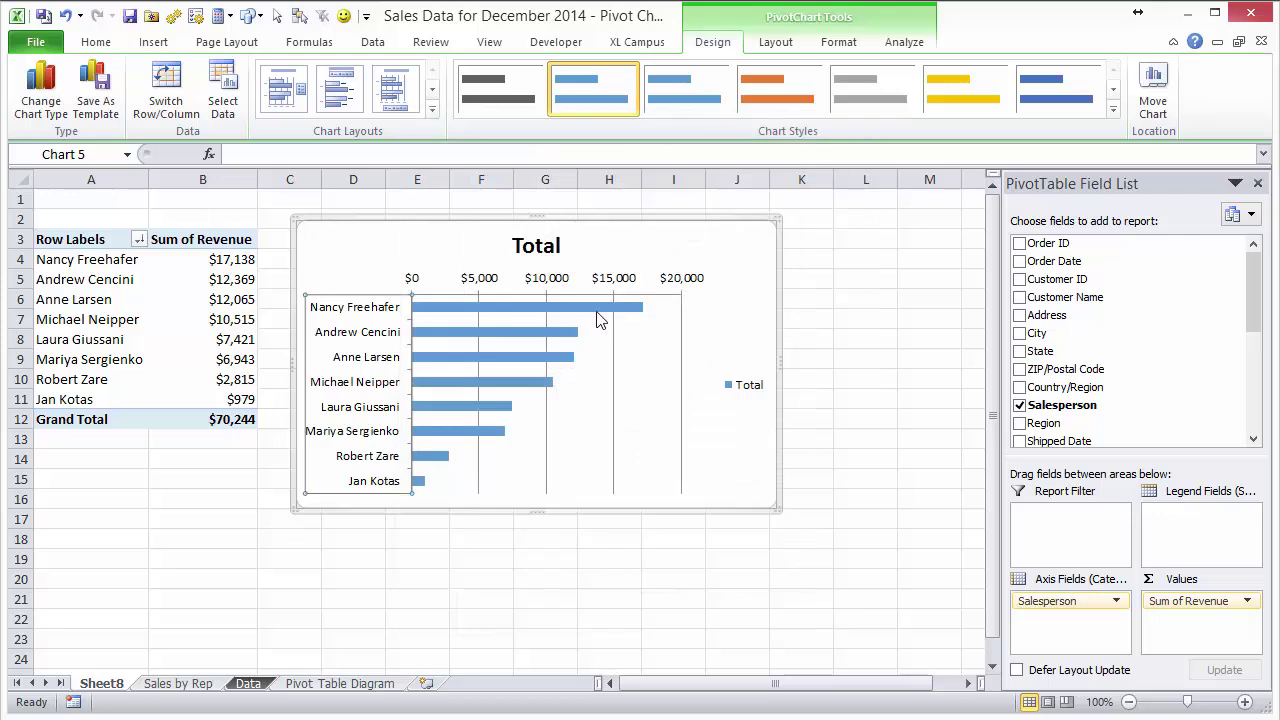
# Step: Delete the $0–$20,000 value axis, the Total legend and the vertical gridlines
pyautogui.click(481, 286)
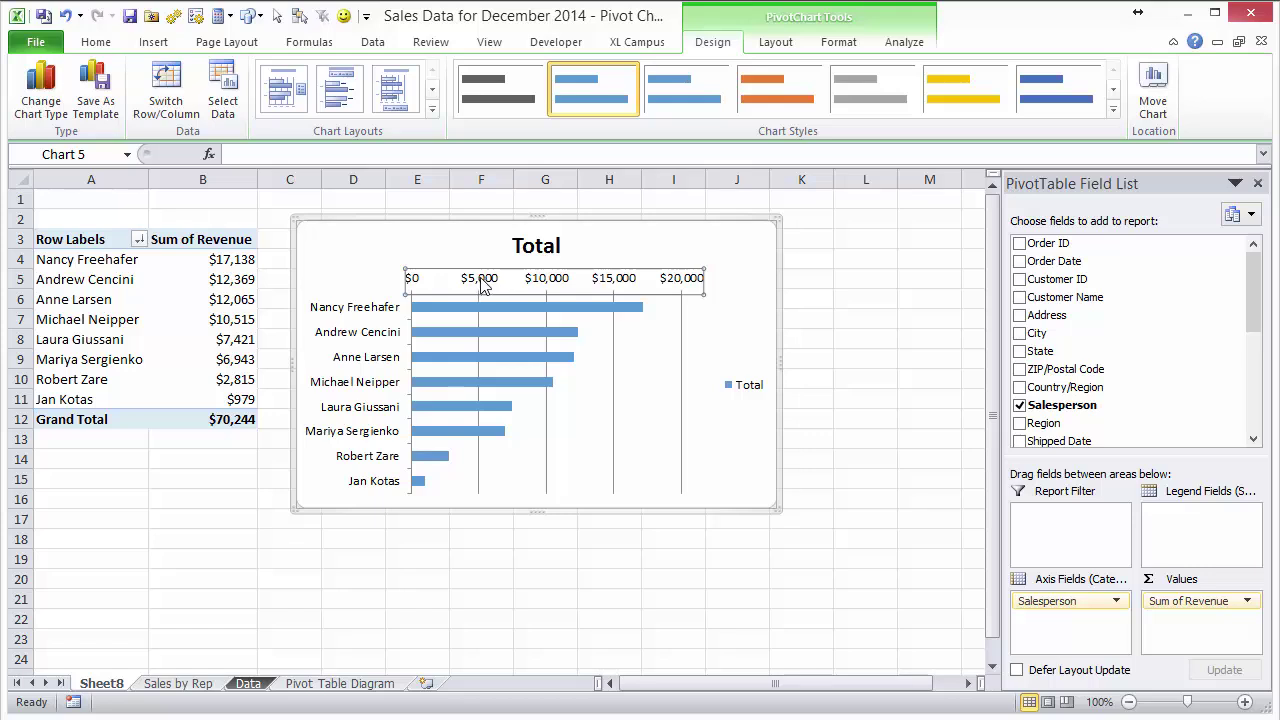
pyautogui.press('Delete')
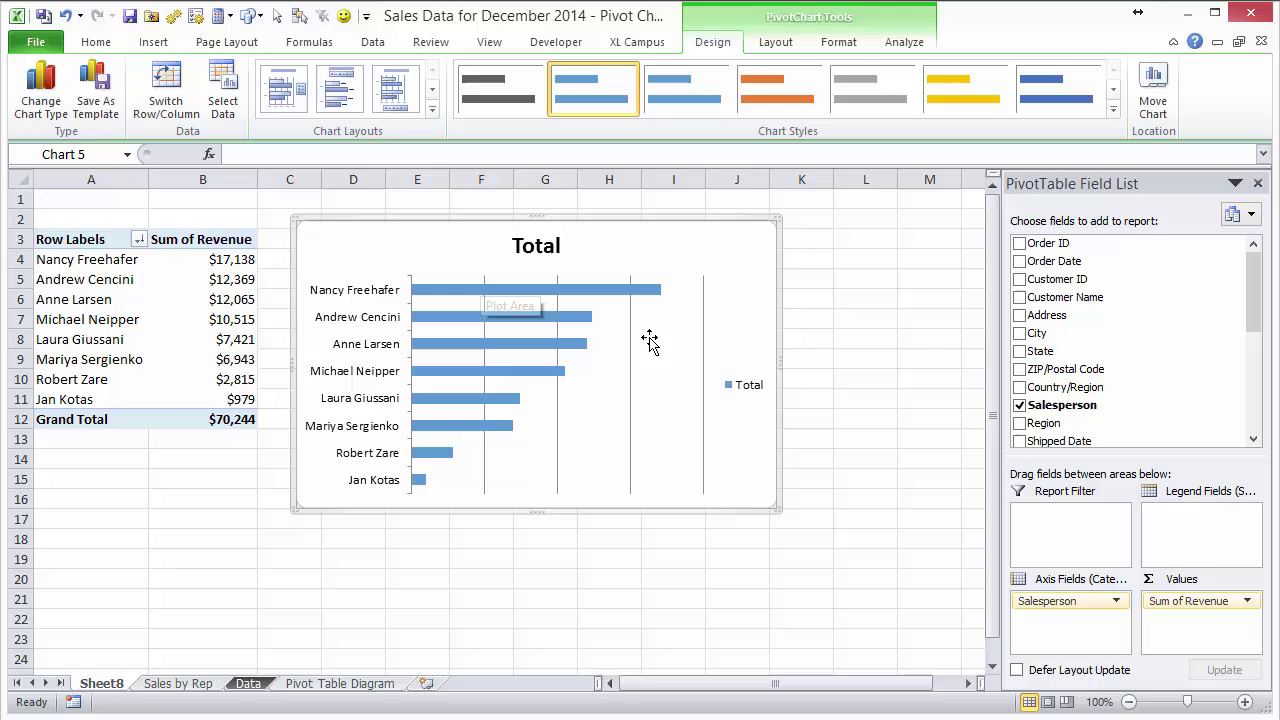
pyautogui.click(745, 391)
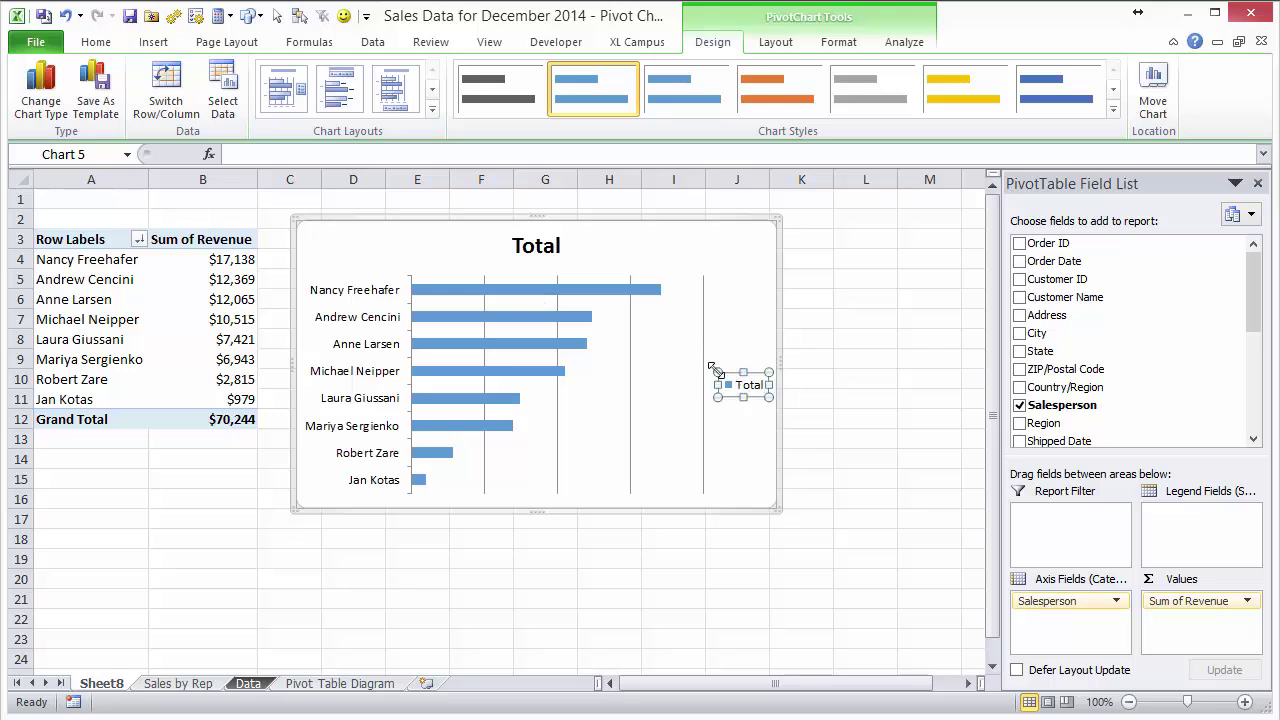
pyautogui.press('Delete')
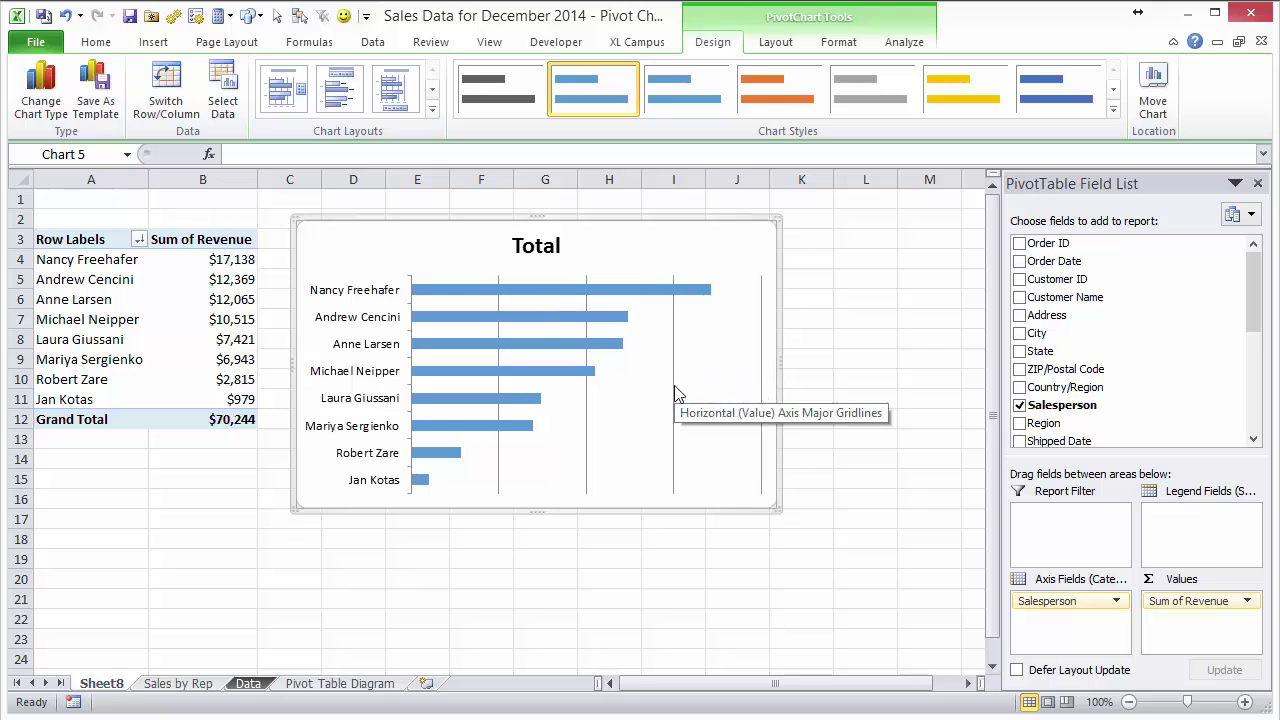
pyautogui.click(674, 388)
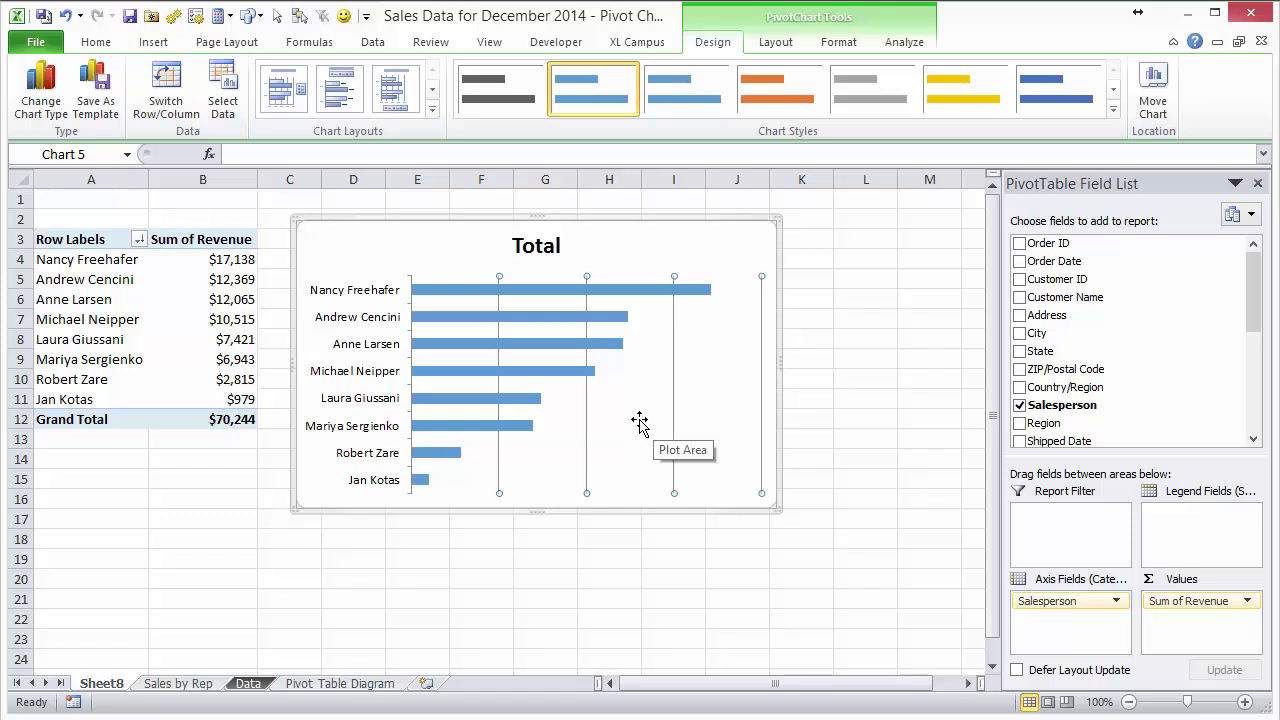
pyautogui.press('Delete')
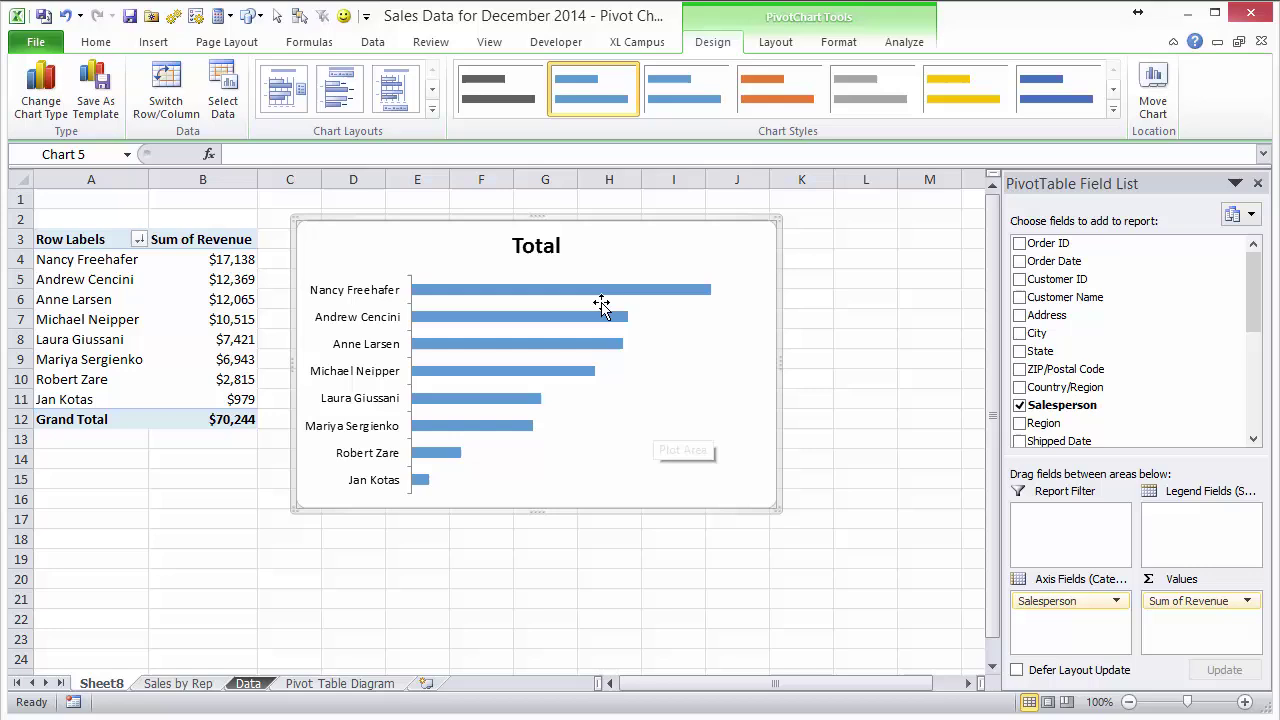
# Step: Set the revenue bar series Gap Width to 10%
pyautogui.click(548, 298)
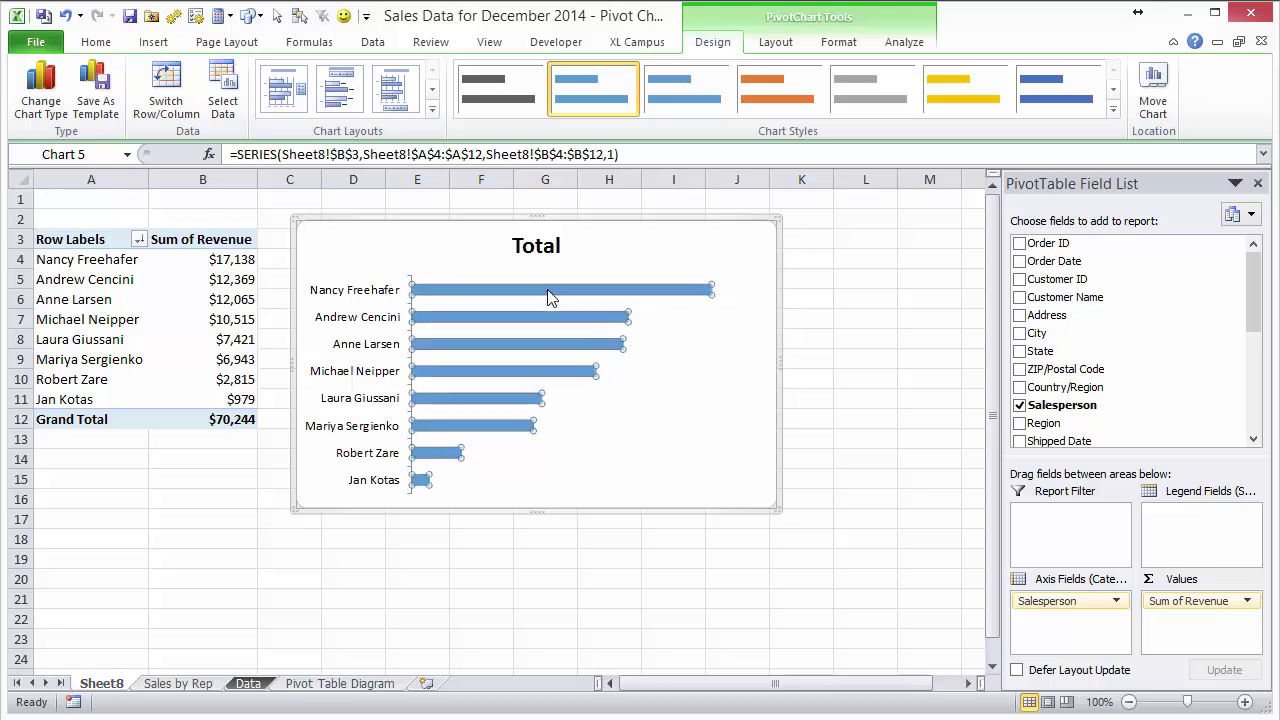
pyautogui.rightClick(548, 296)
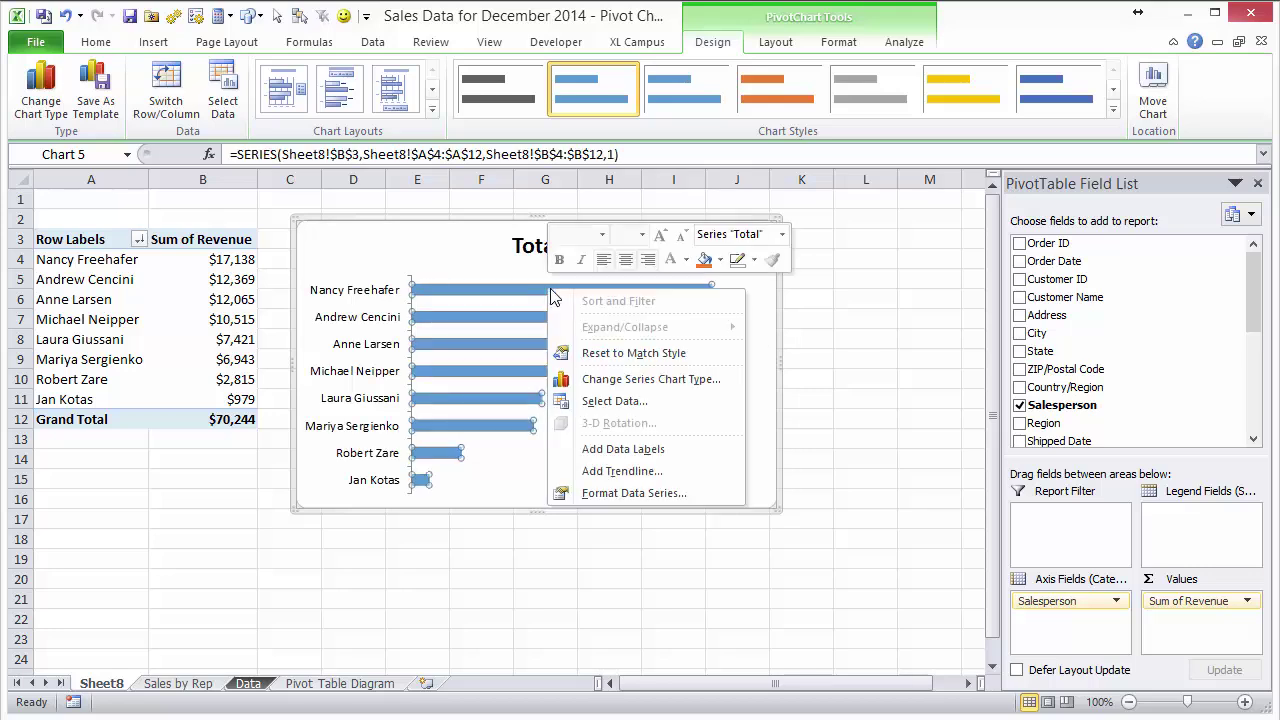
pyautogui.click(616, 494)
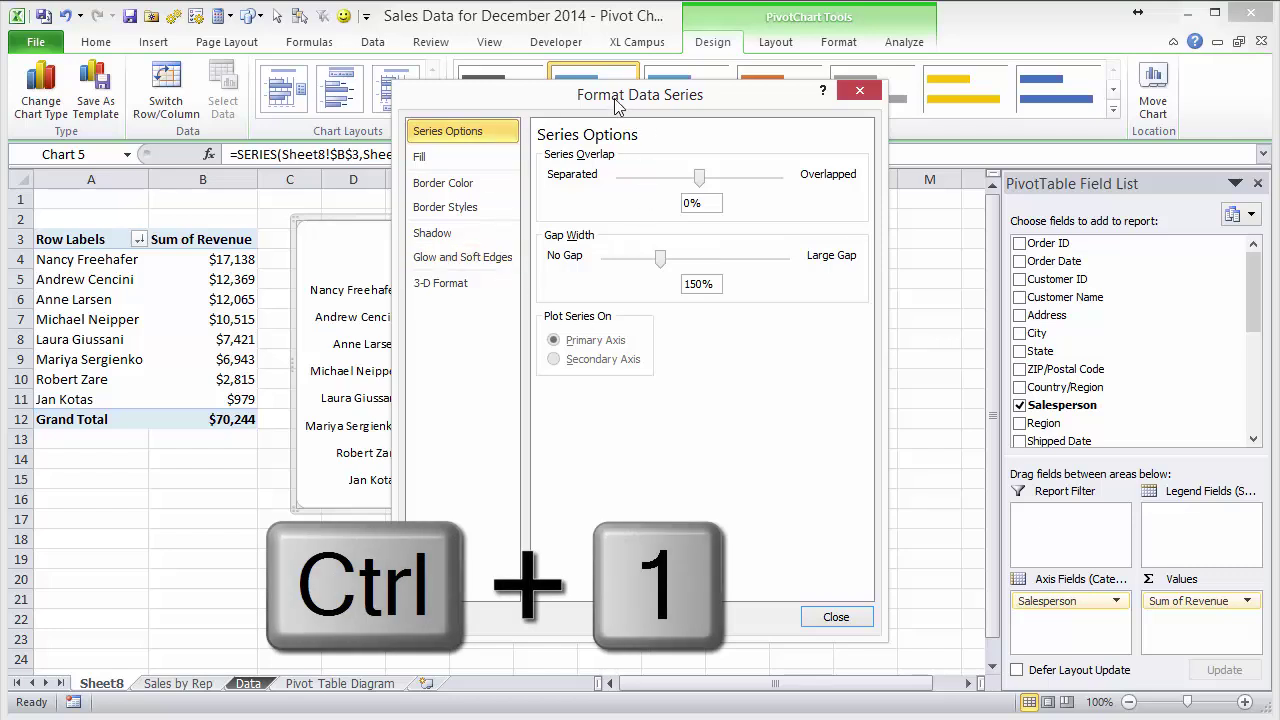
pyautogui.moveTo(615, 99); pyautogui.dragTo(711, 98)
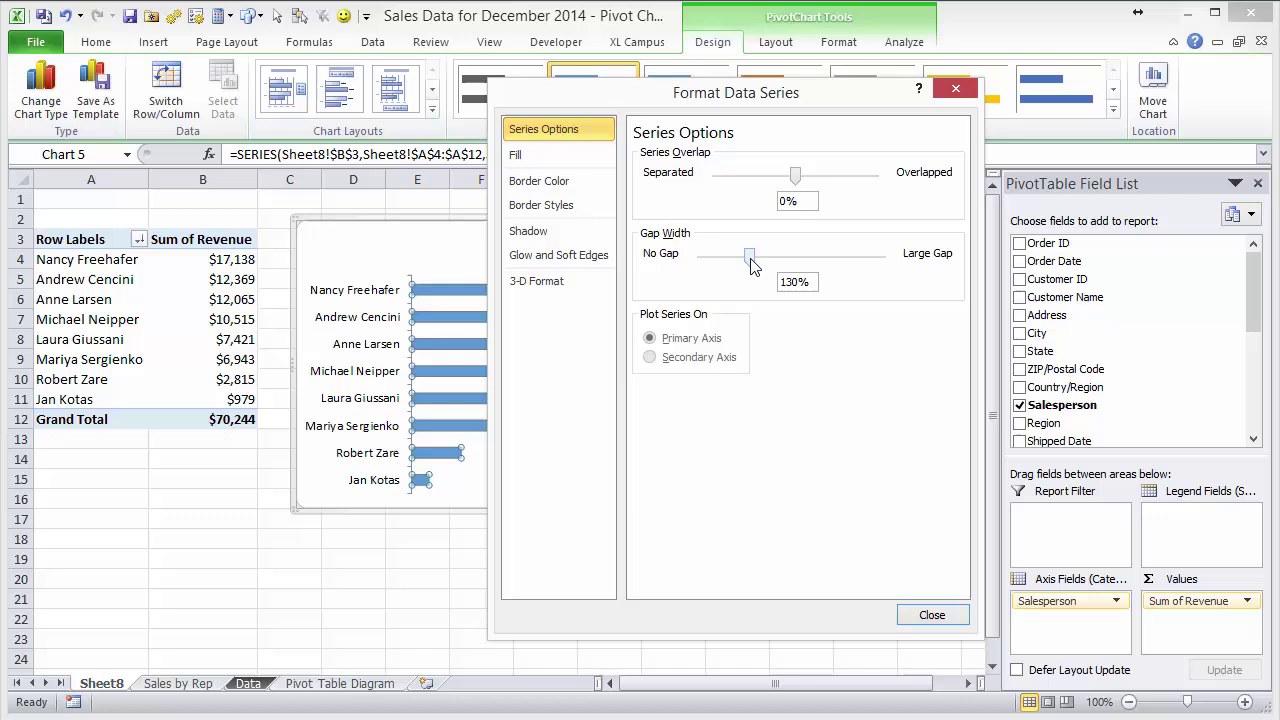
pyautogui.moveTo(756, 262); pyautogui.dragTo(706, 262)
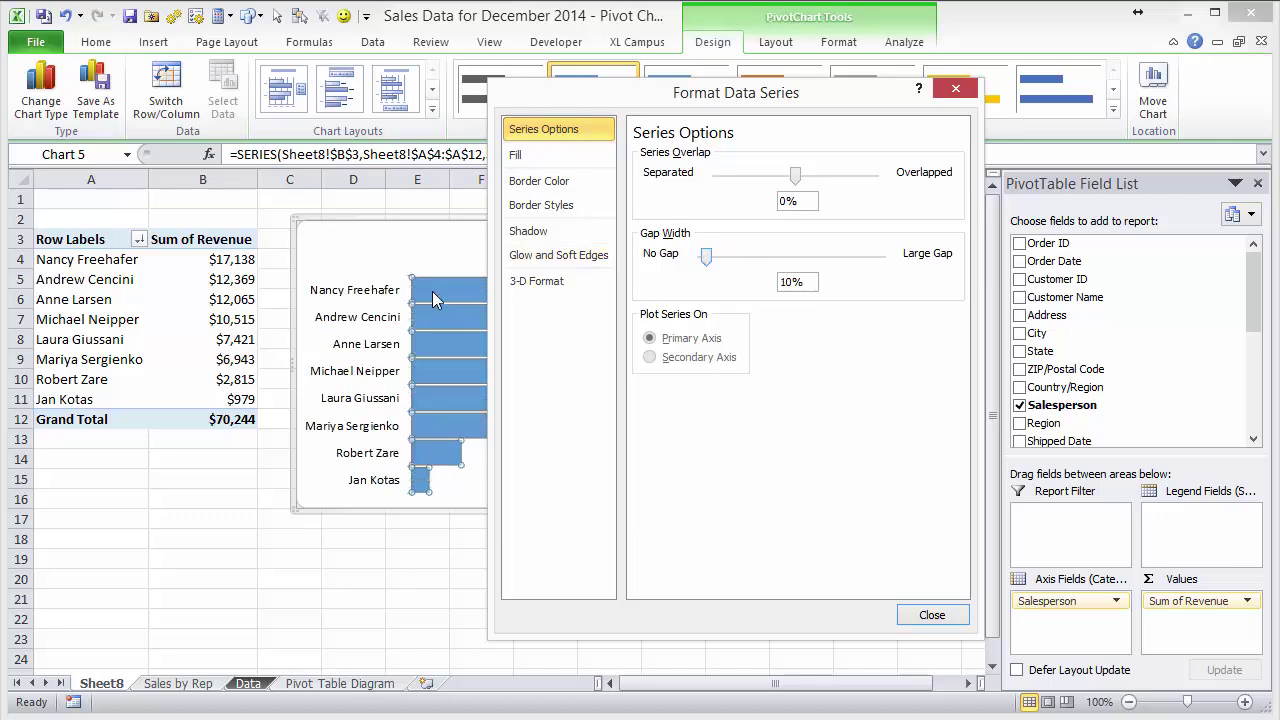
pyautogui.click(933, 616)
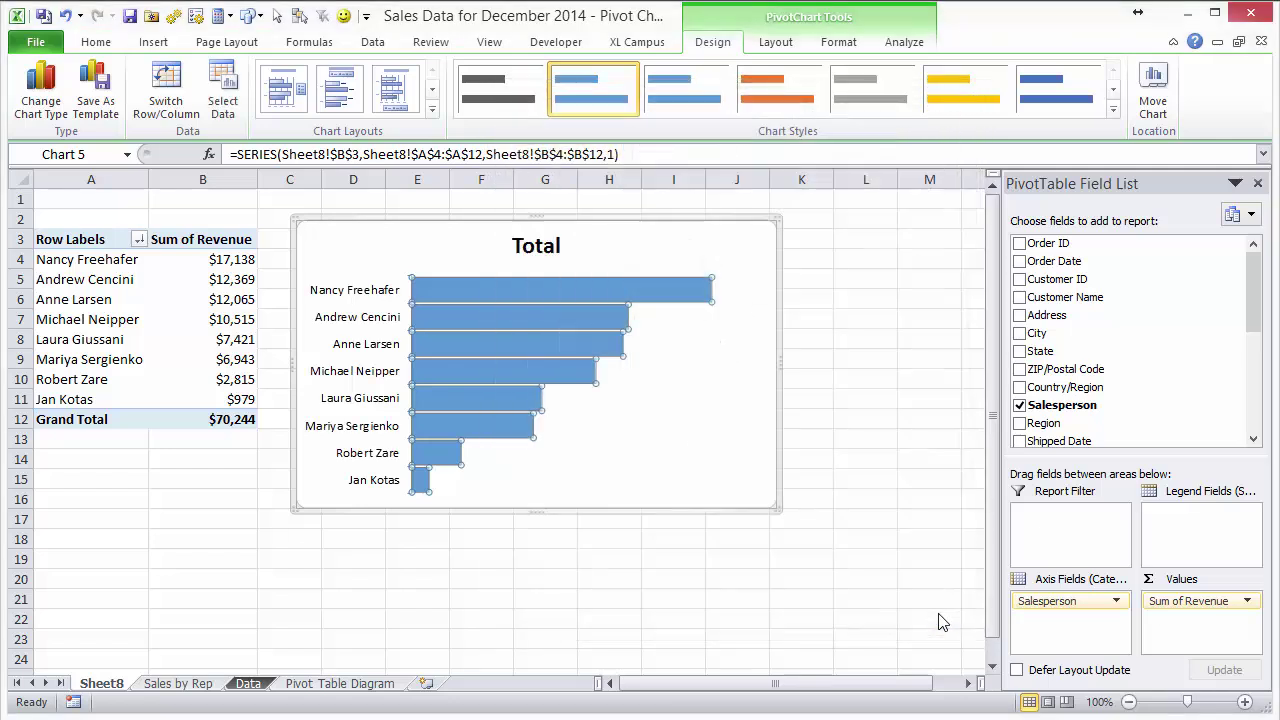
# Step: Replace the 'Total' title with 'Sales by Rep for Dec 2014' and recentre it
pyautogui.click(538, 244)
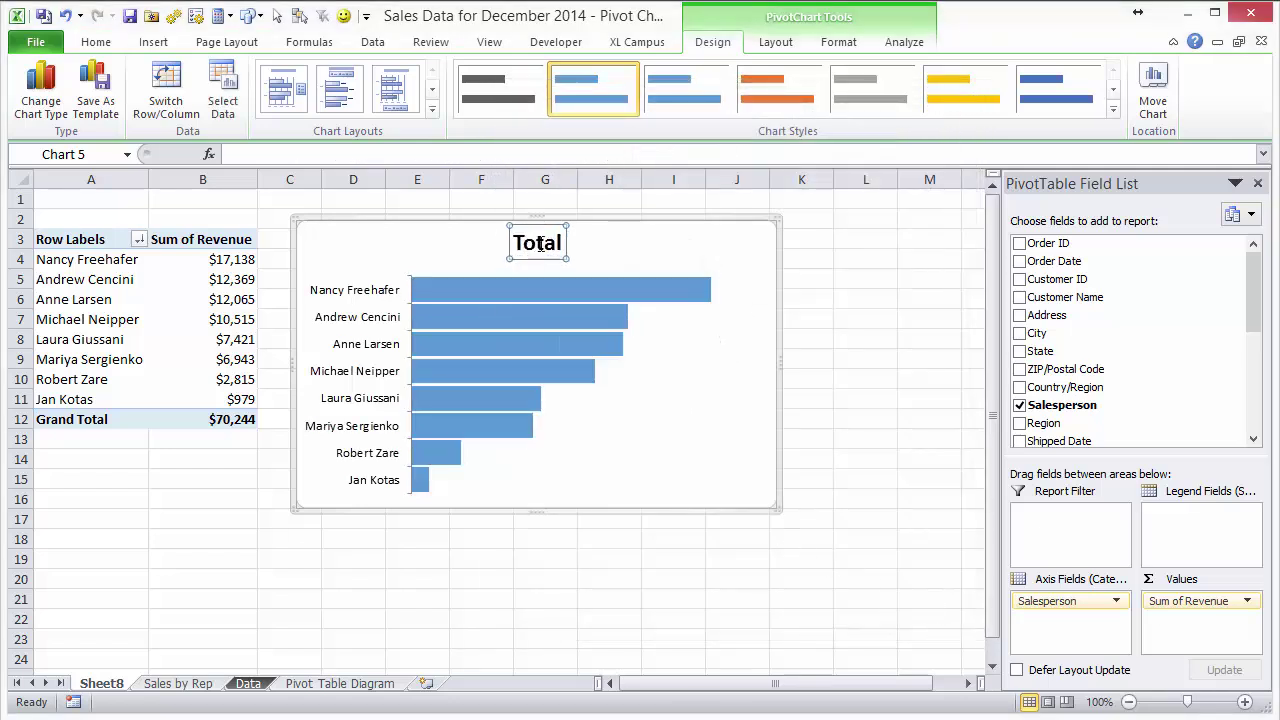
pyautogui.doubleClick(538, 244)
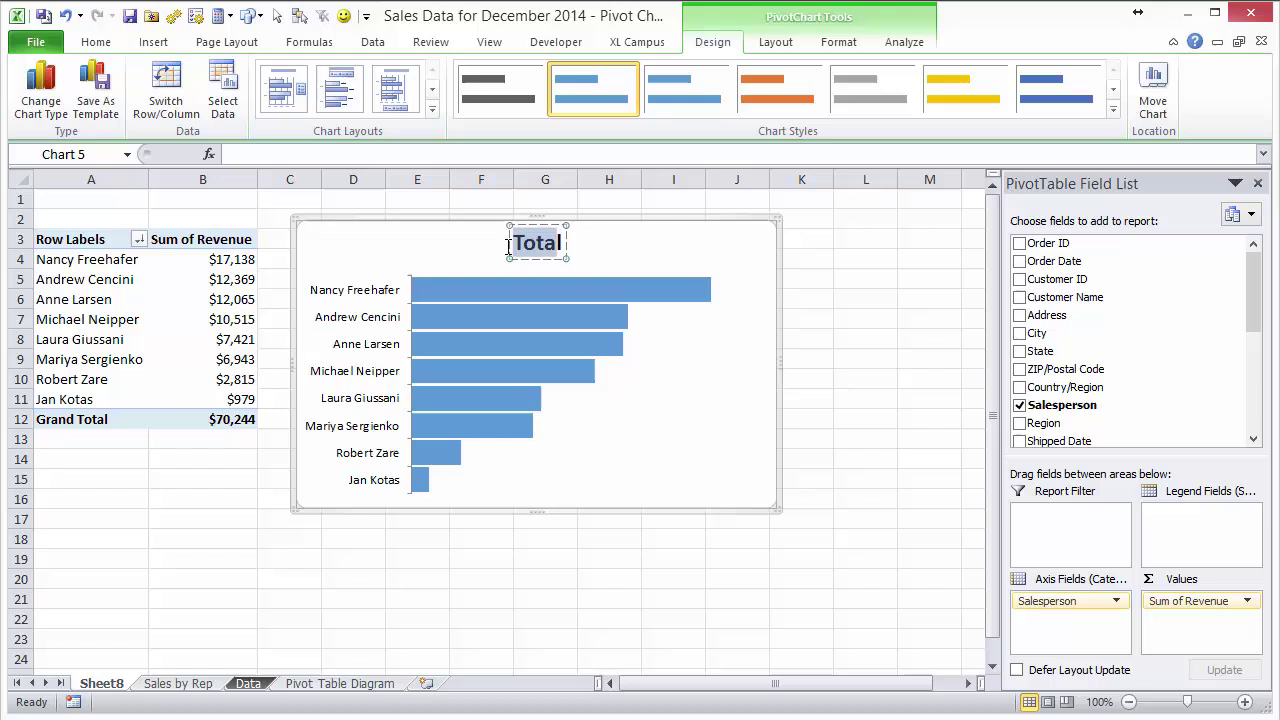
pyautogui.press('Delete')
pyautogui.write('Sal')
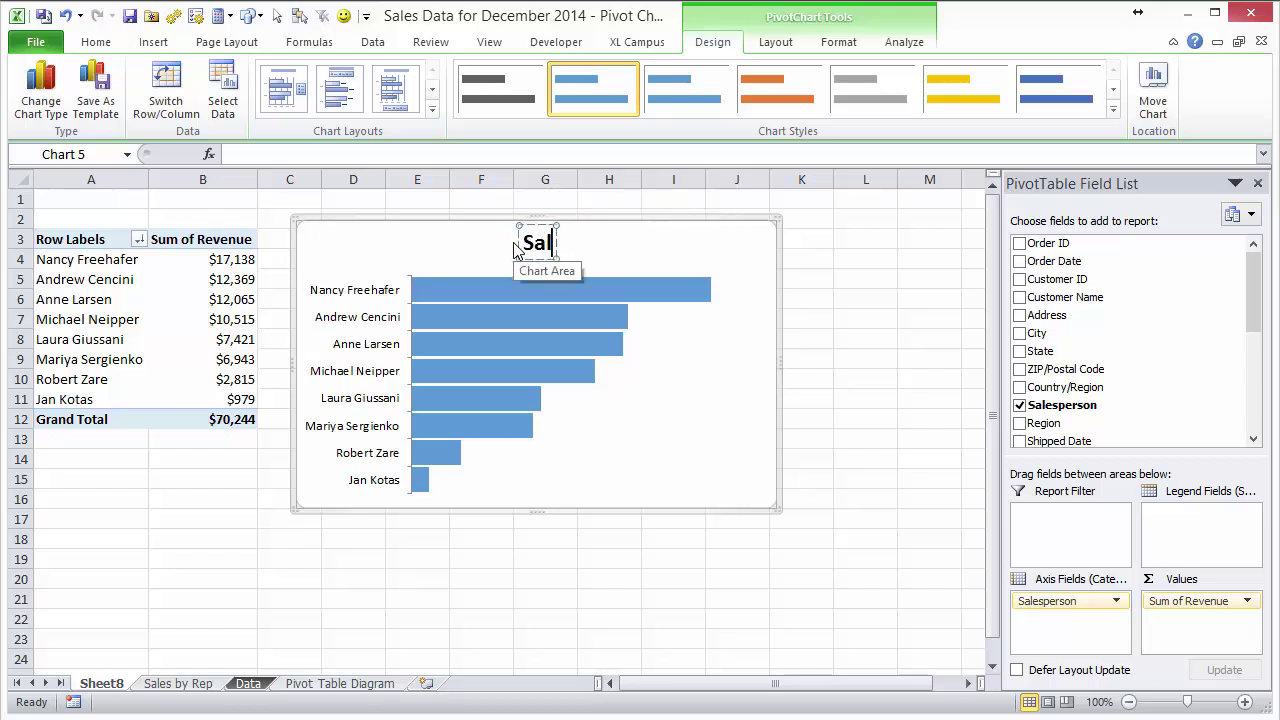
pyautogui.write('es by Rep for ')
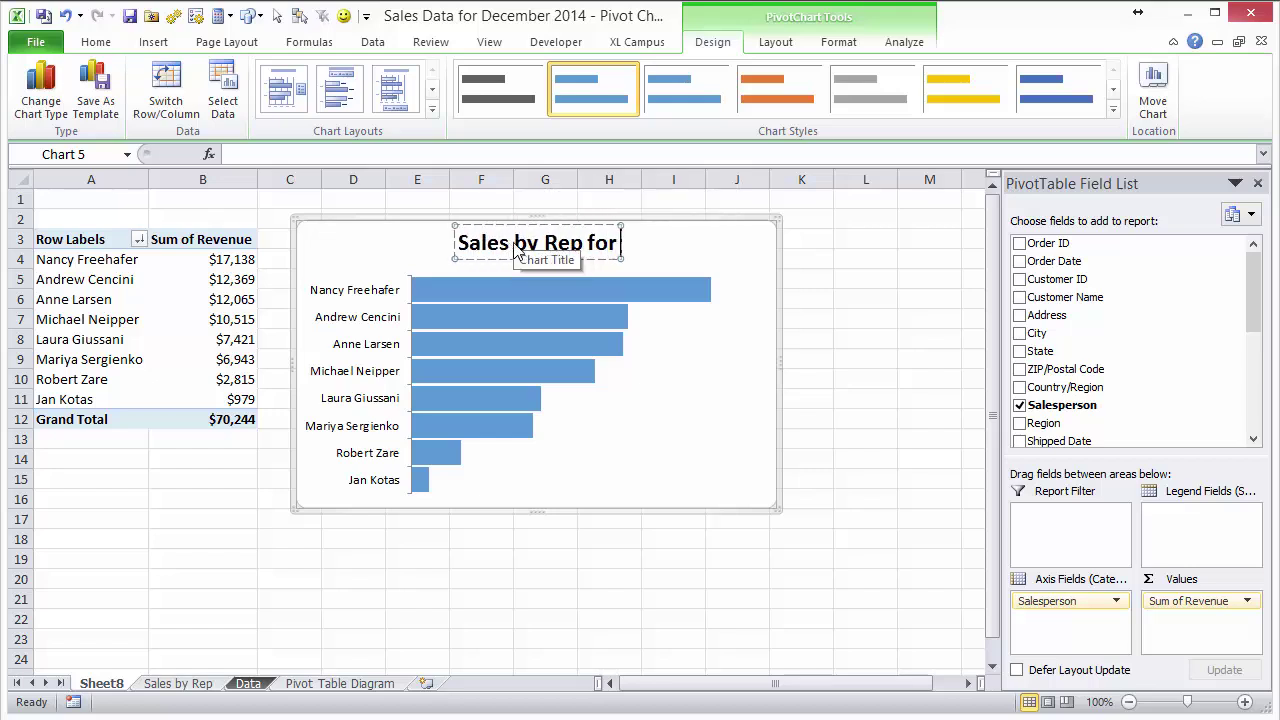
pyautogui.write('Dec 2013')
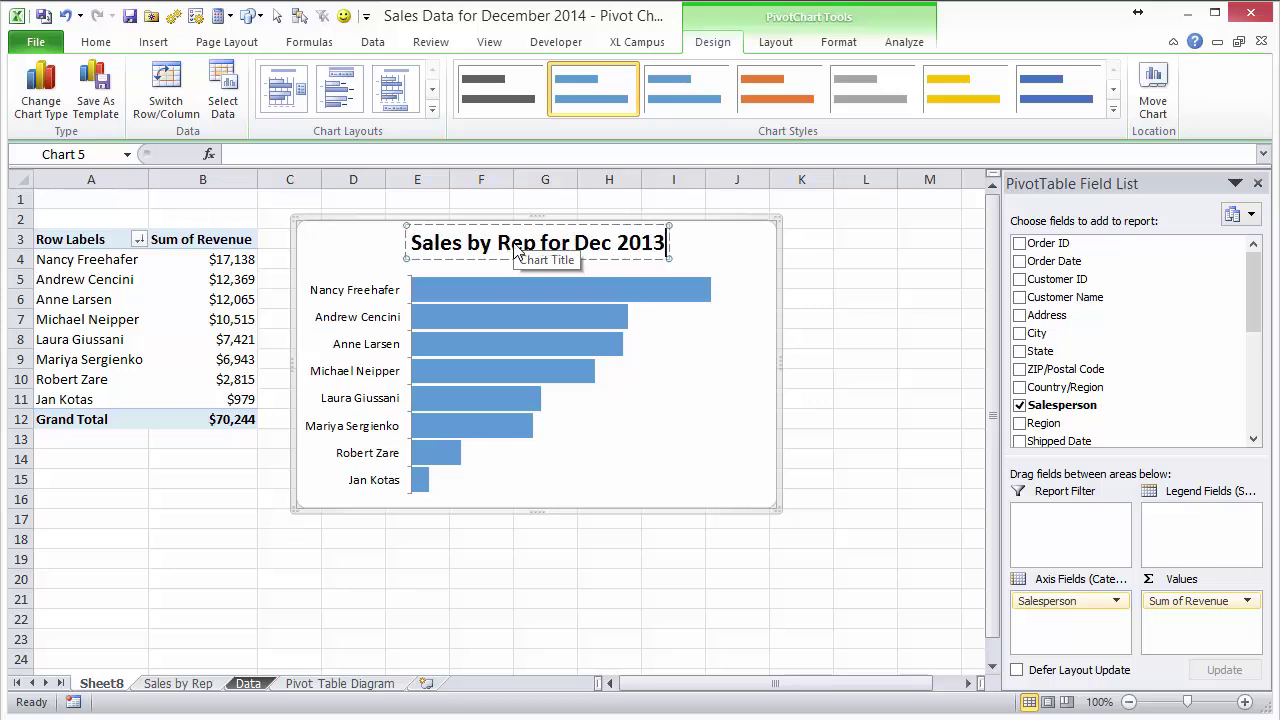
pyautogui.press('BackSpace')
pyautogui.write('4')
pyautogui.click(697, 298)
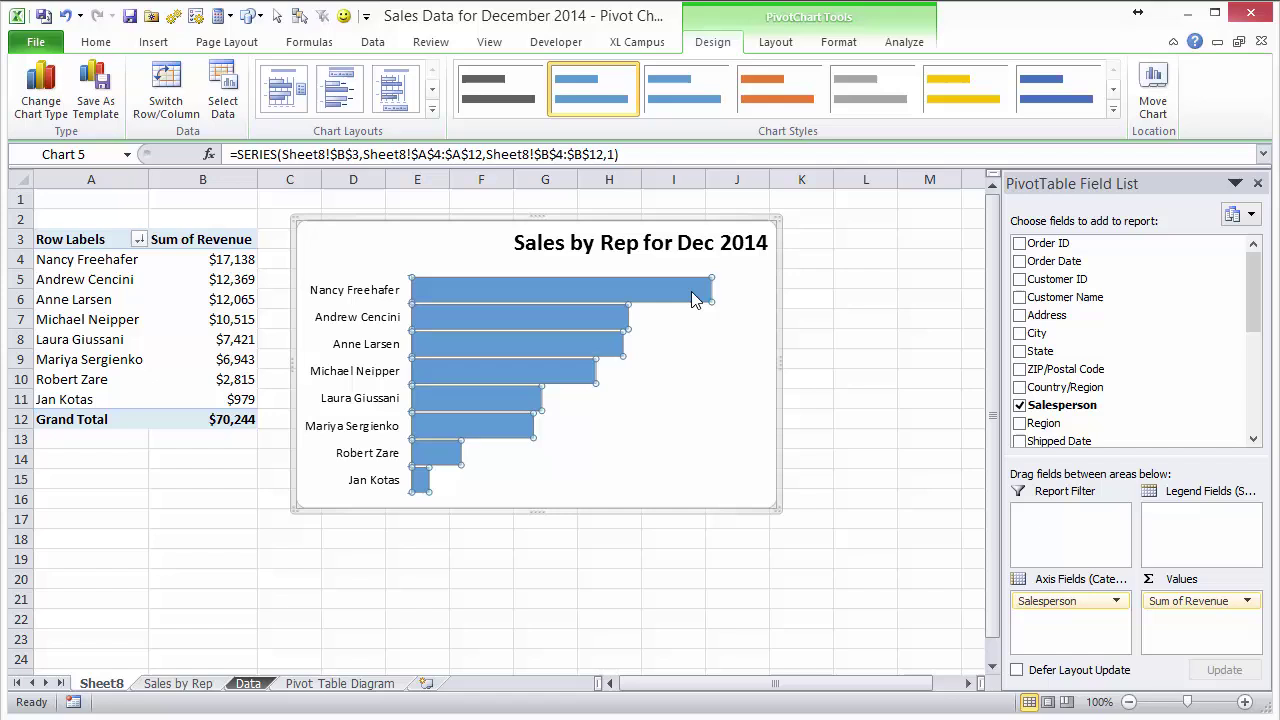
pyautogui.moveTo(677, 246); pyautogui.dragTo(561, 238)
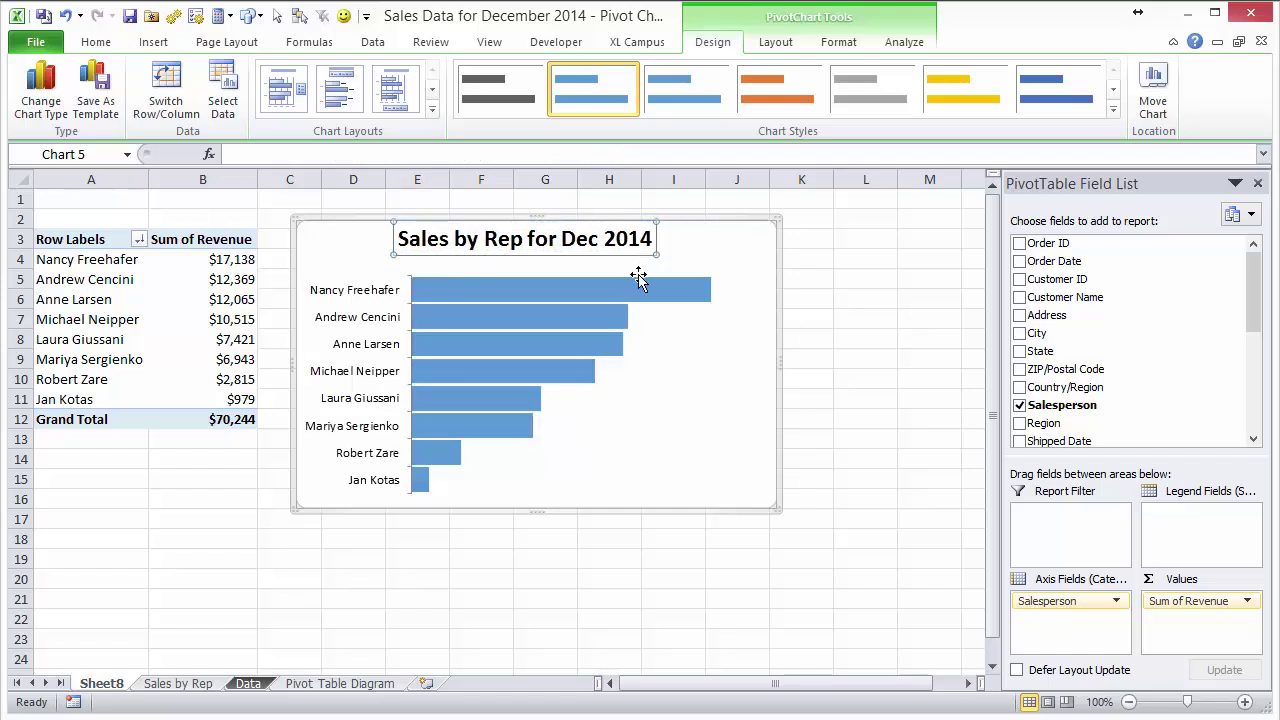
pyautogui.click(663, 297)
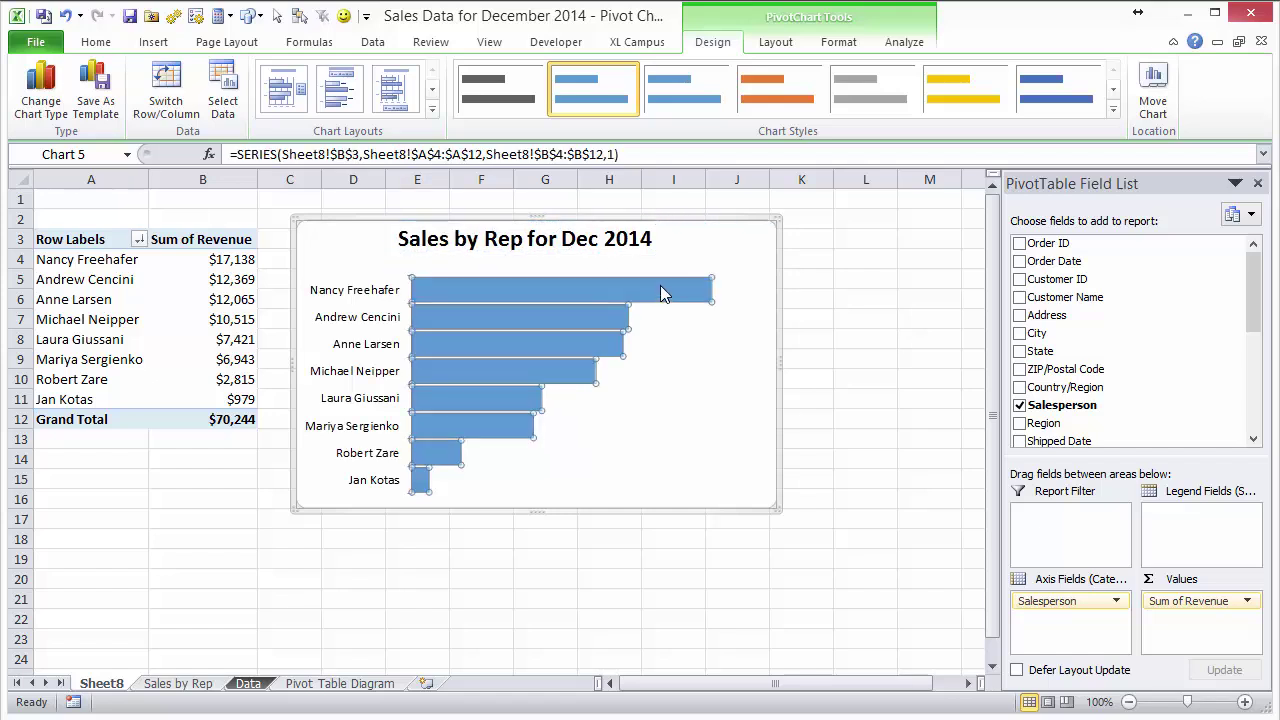
# Step: Add Outside End data labels to the revenue bars
pyautogui.click(825, 44)
pyautogui.click(790, 45)
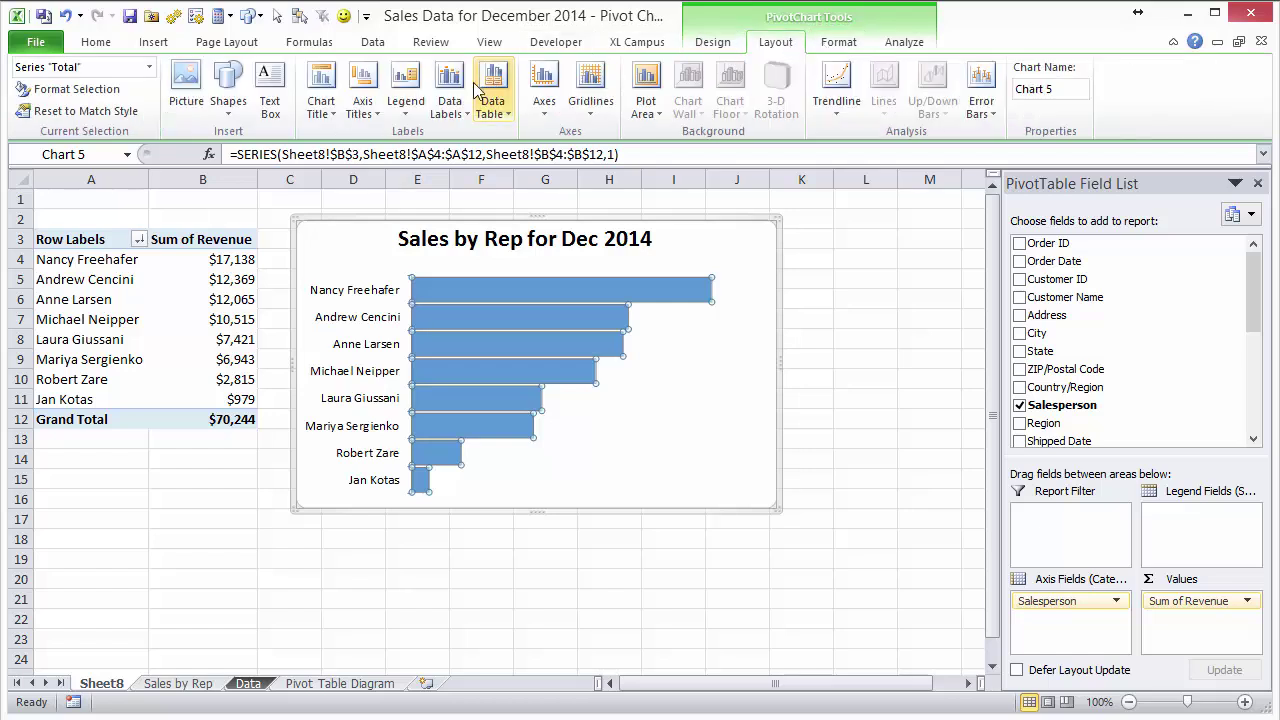
pyautogui.click(449, 112)
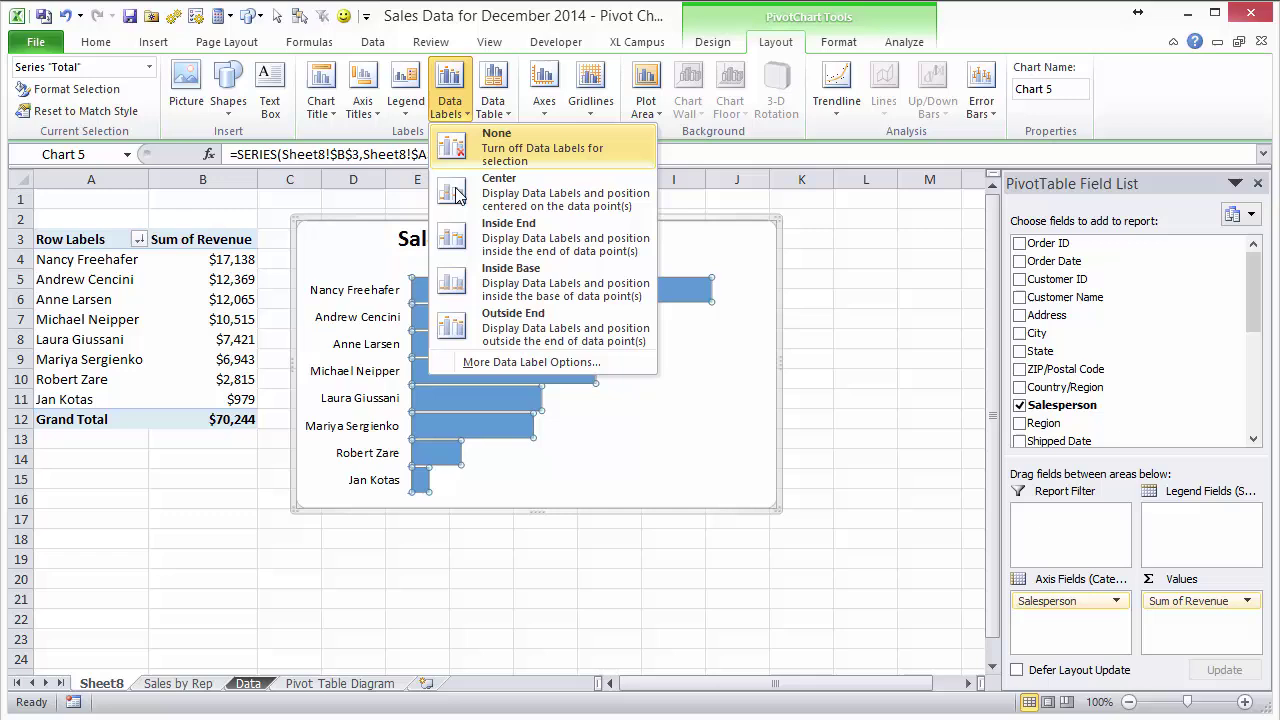
pyautogui.click(515, 335)
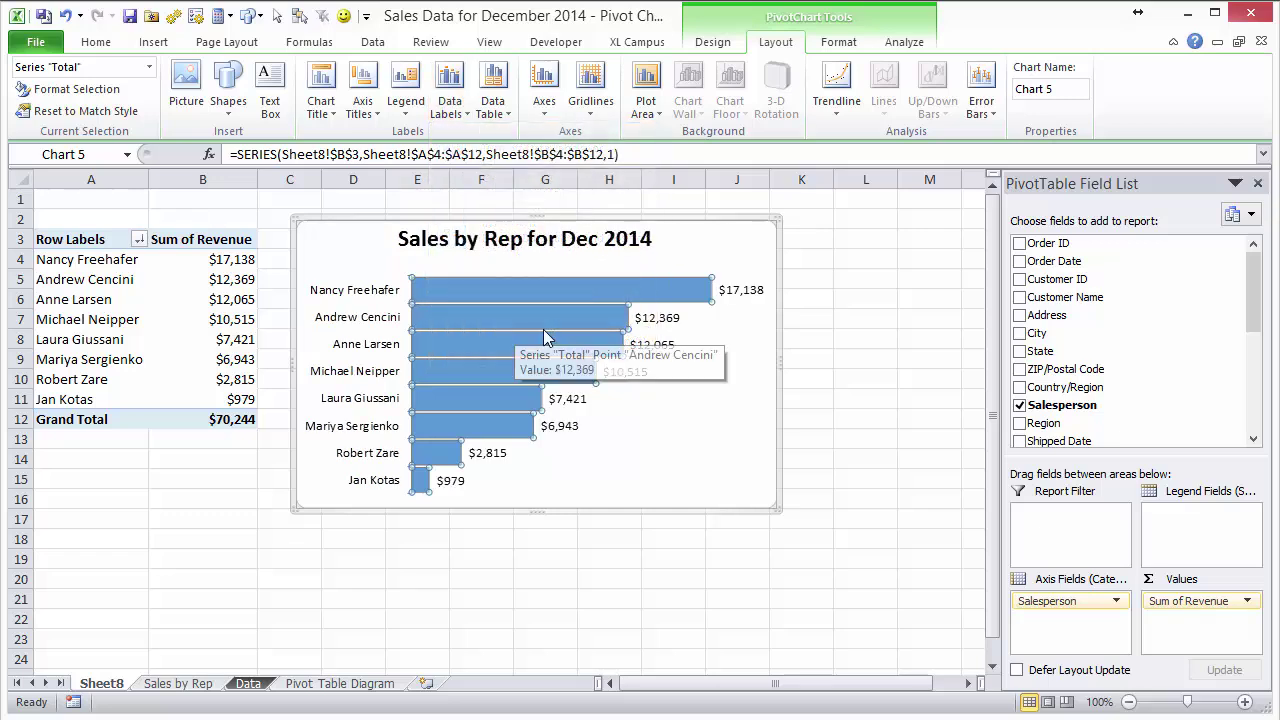
pyautogui.click(703, 398)
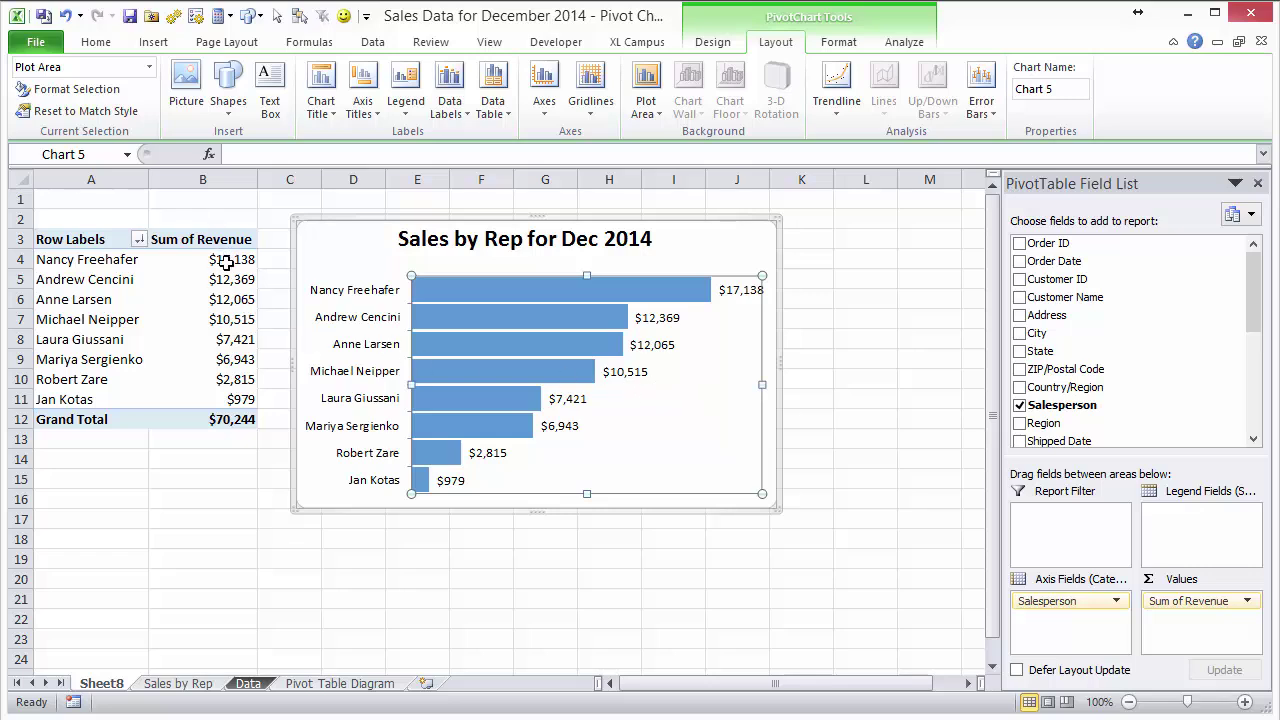
pyautogui.moveTo(232, 377)
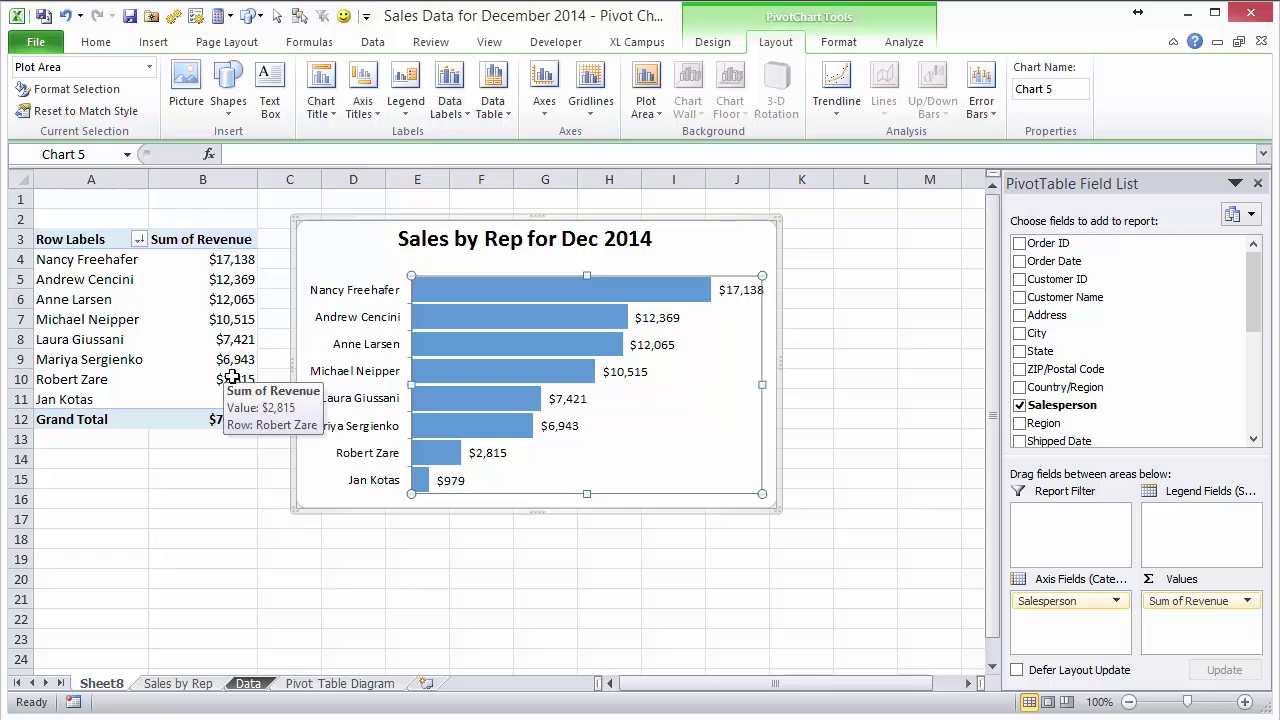